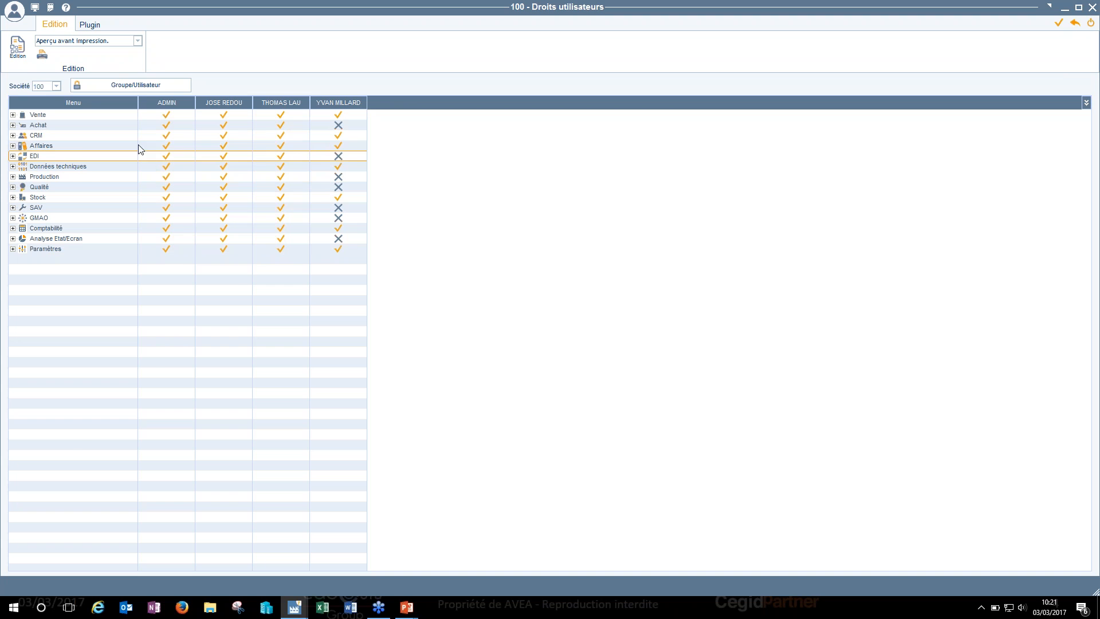
# Step: Limit the menu access rights grid to the users of the PRODUCTION group
pyautogui.click(133, 88)
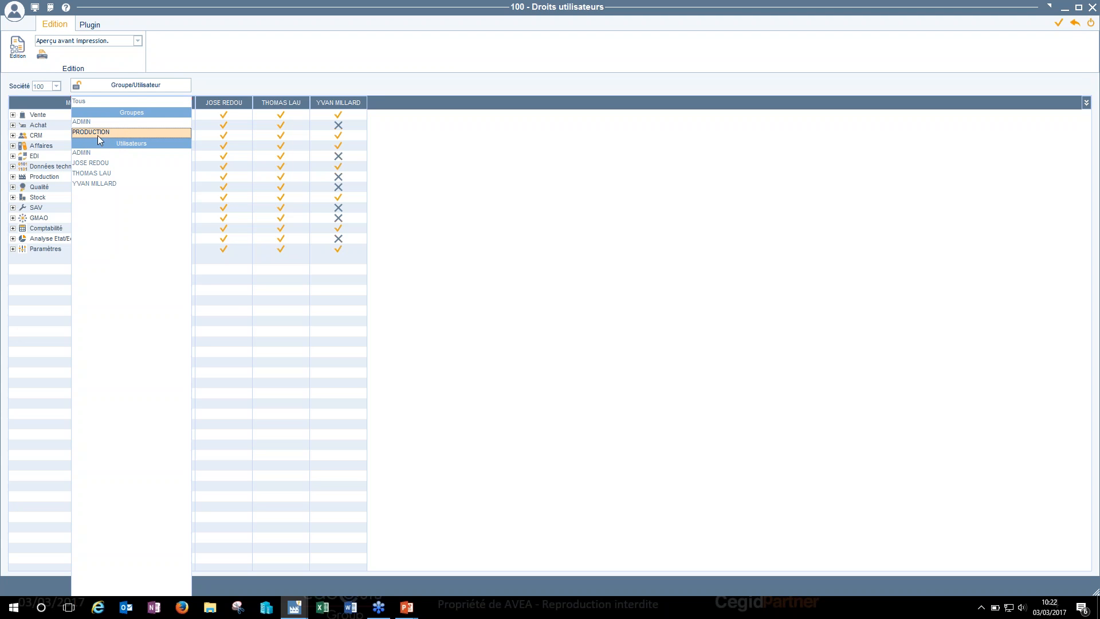
pyautogui.click(131, 85)
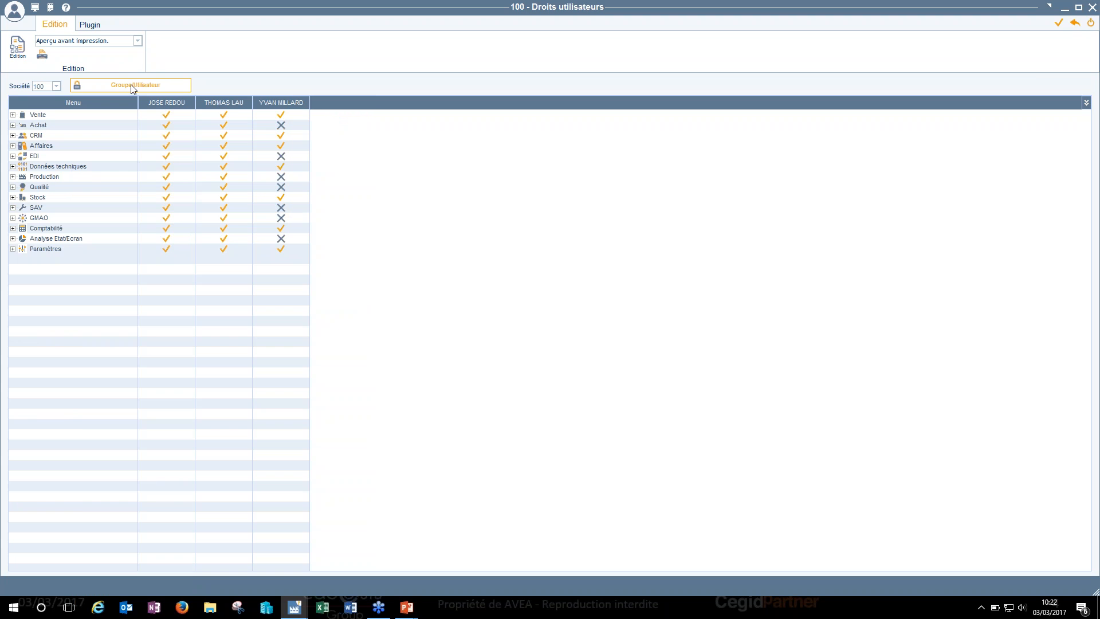
pyautogui.click(282, 125)
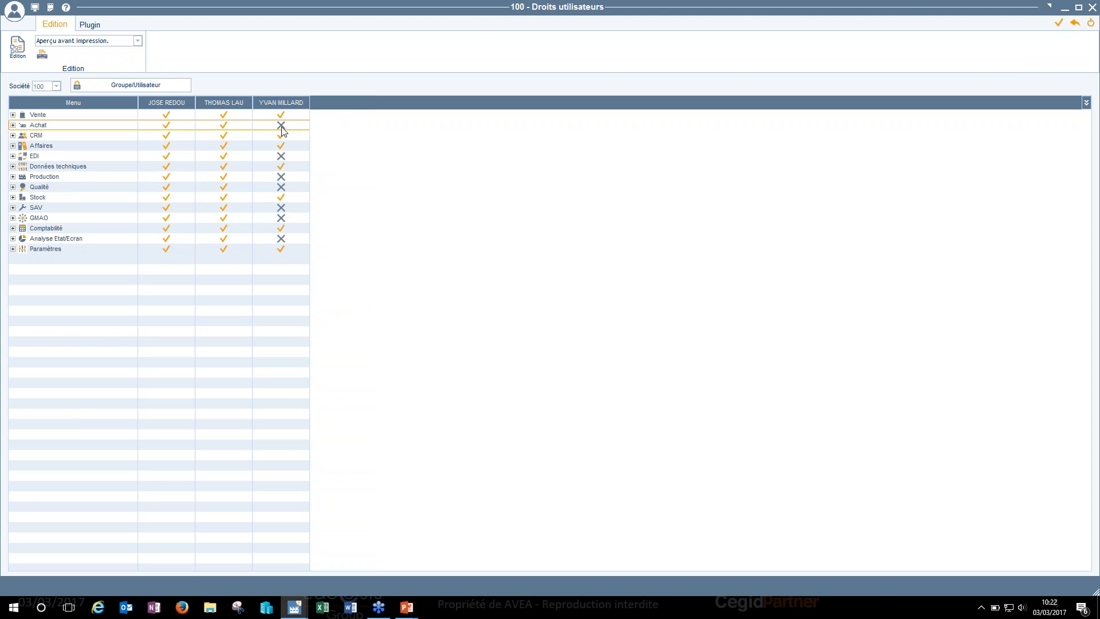
# Step: Expand Achat, Vente and its Expéditions branch, and deny the third listed user Saisie des expéditions, Modification d'expédition and Consultation des expéditions
pyautogui.click(13, 125)
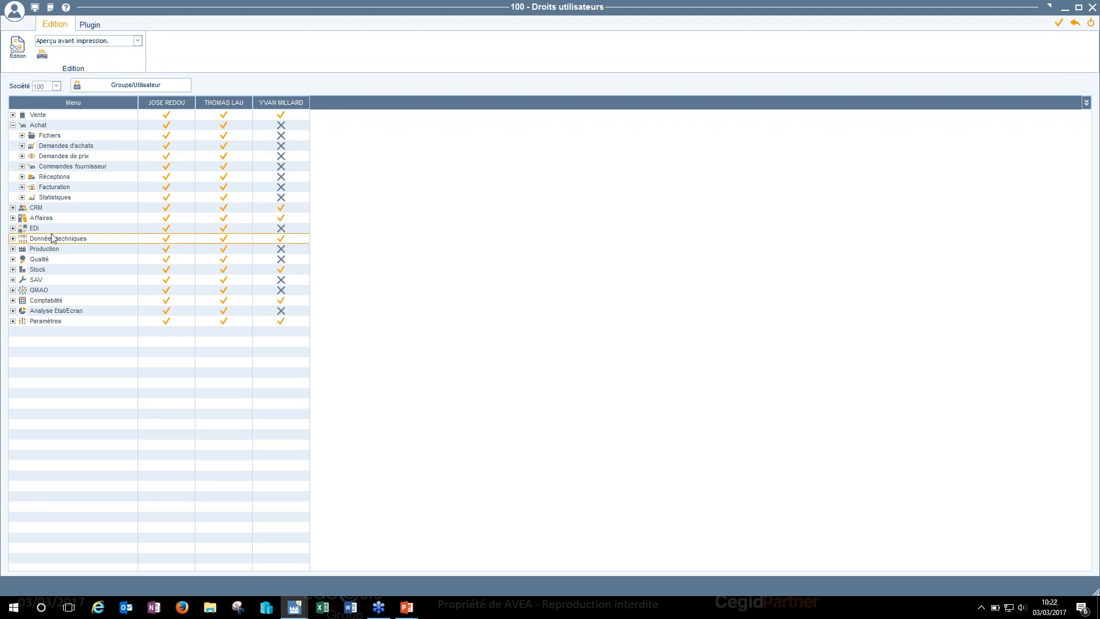
pyautogui.click(12, 115)
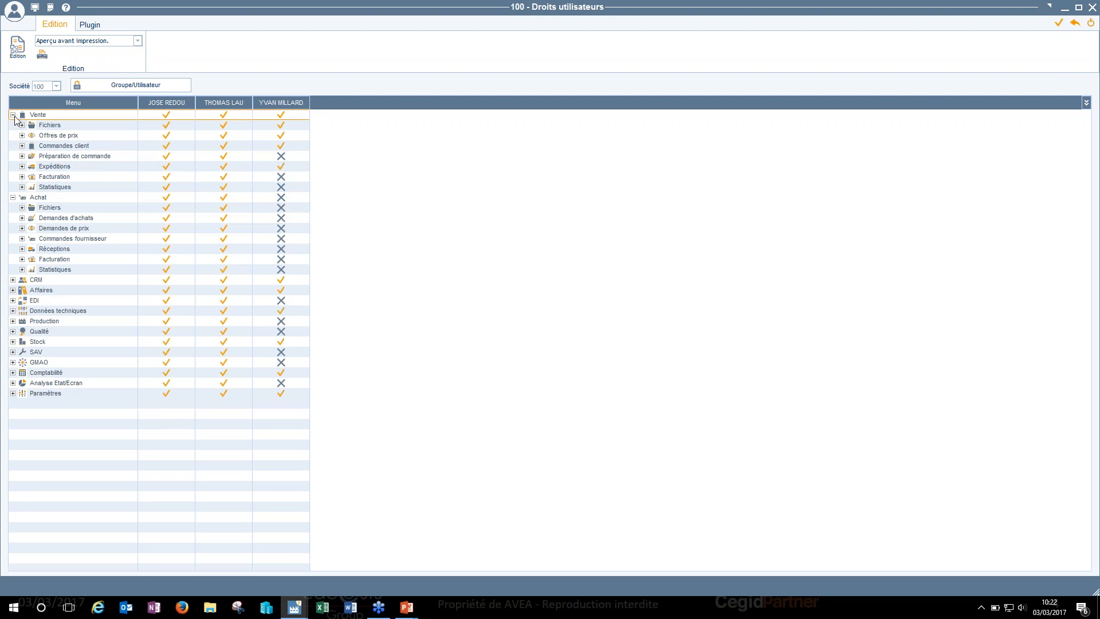
pyautogui.click(22, 166)
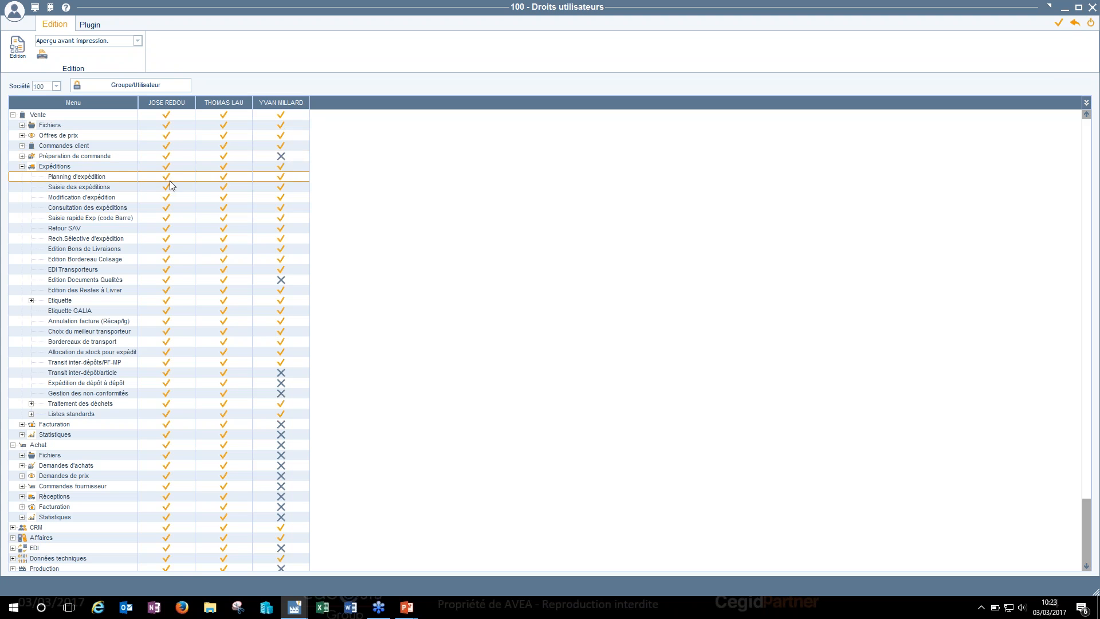
pyautogui.click(281, 189)
pyautogui.click(281, 197)
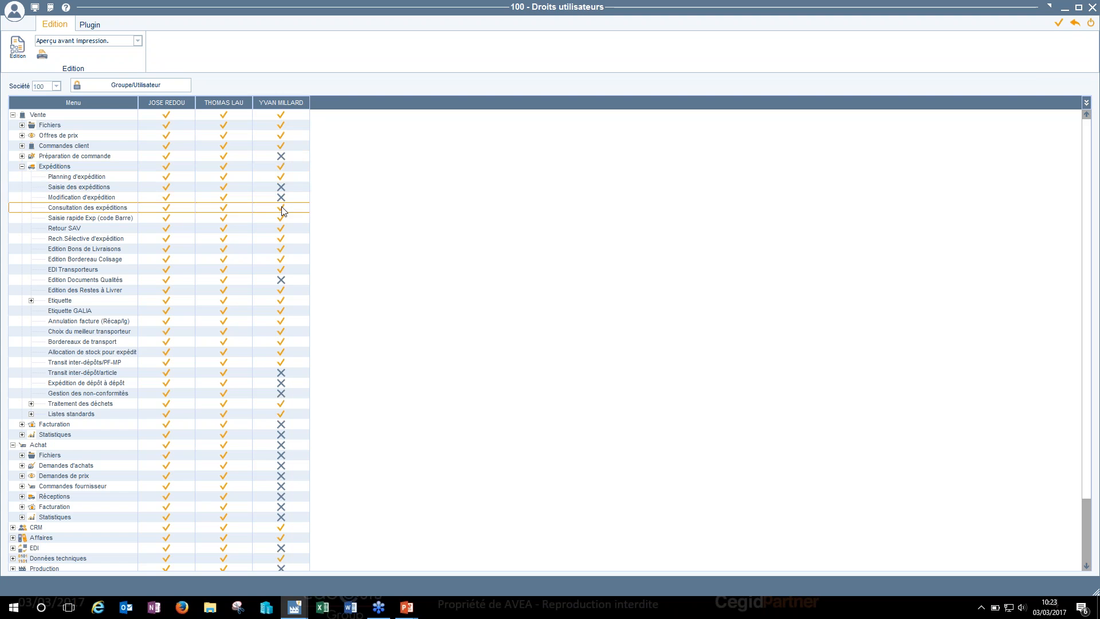
pyautogui.click(281, 208)
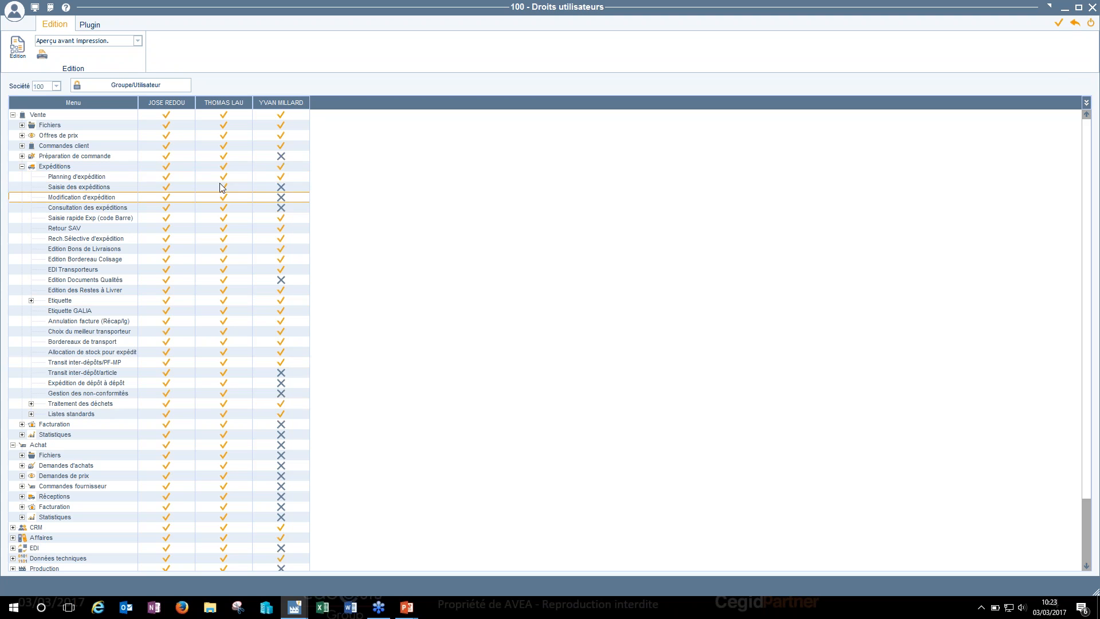
# Step: Deny the third listed user the whole Expéditions branch and the entire Vente menu, collapsing the Expéditions and Achat branches
pyautogui.click(281, 167)
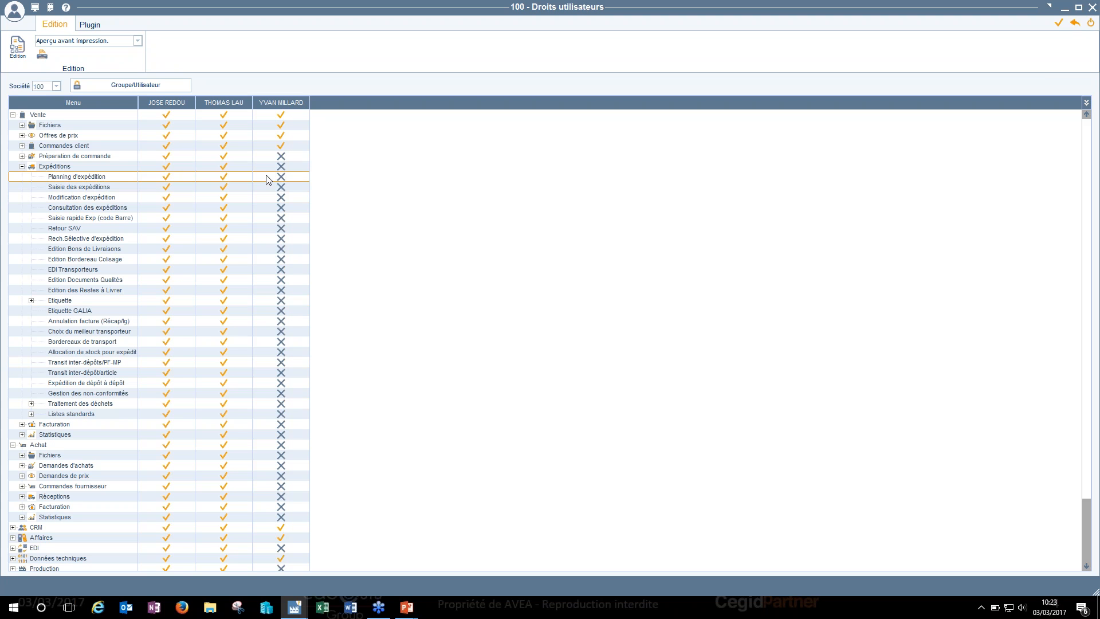
pyautogui.click(22, 167)
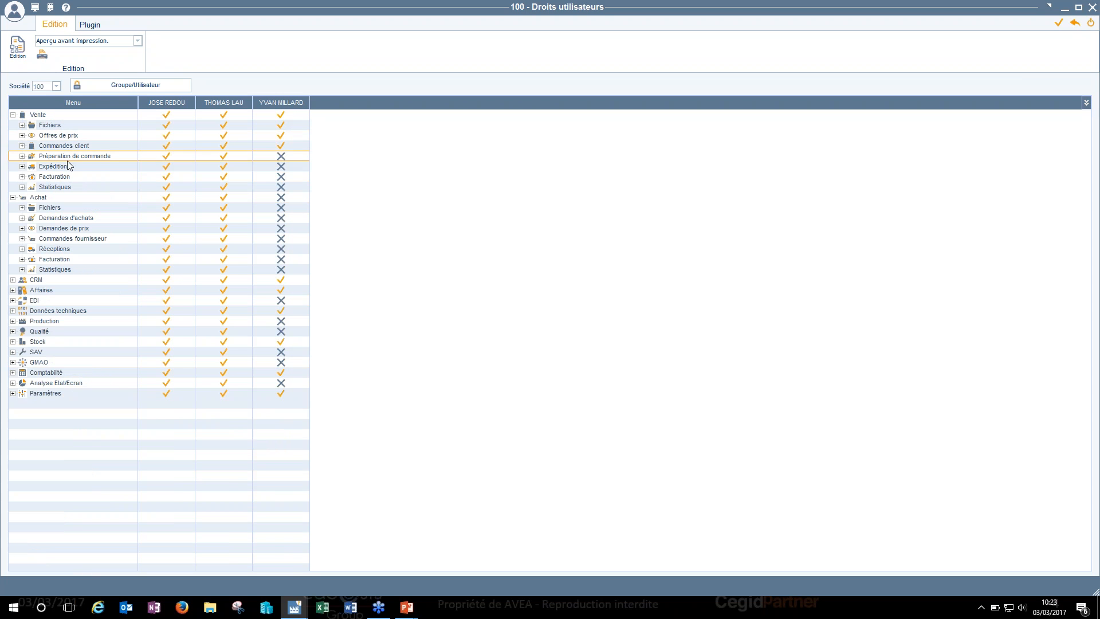
pyautogui.click(13, 197)
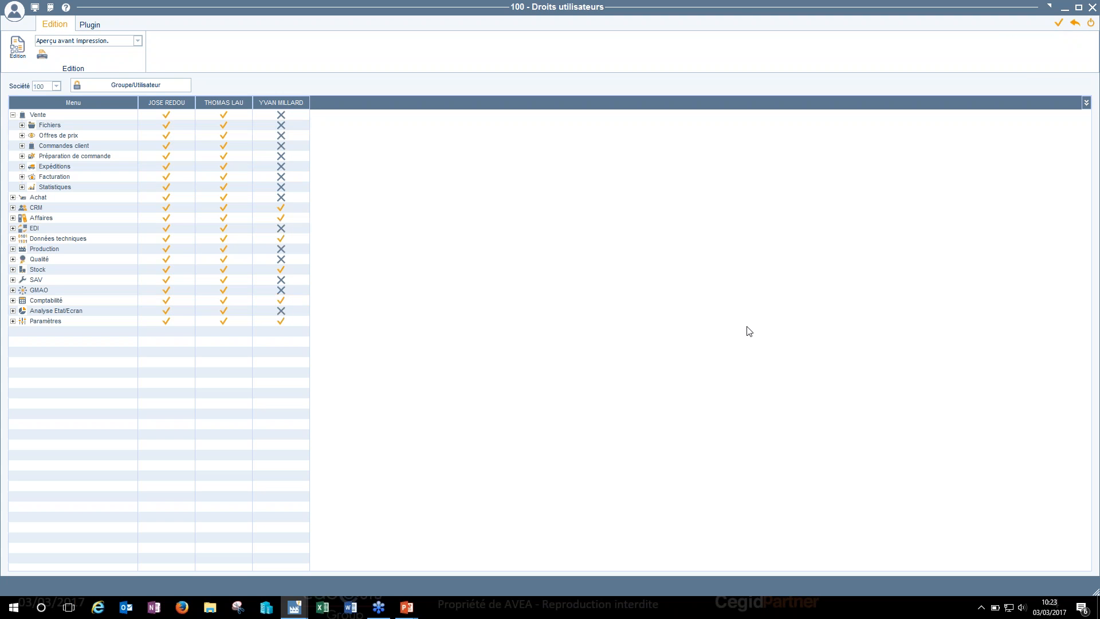
pyautogui.click(82, 47)
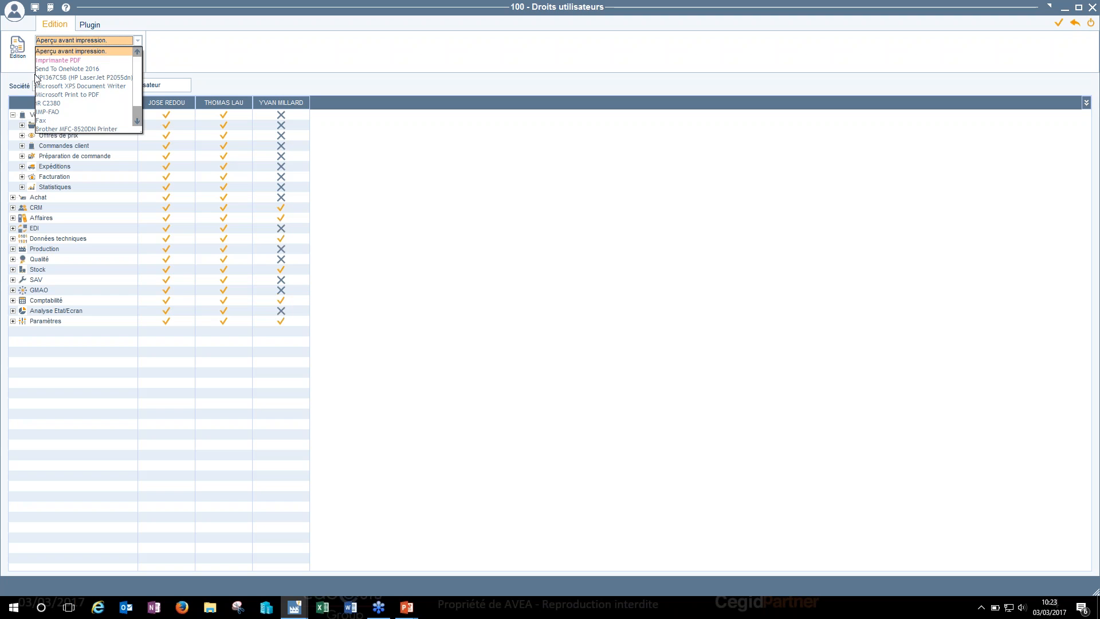
pyautogui.click(234, 43)
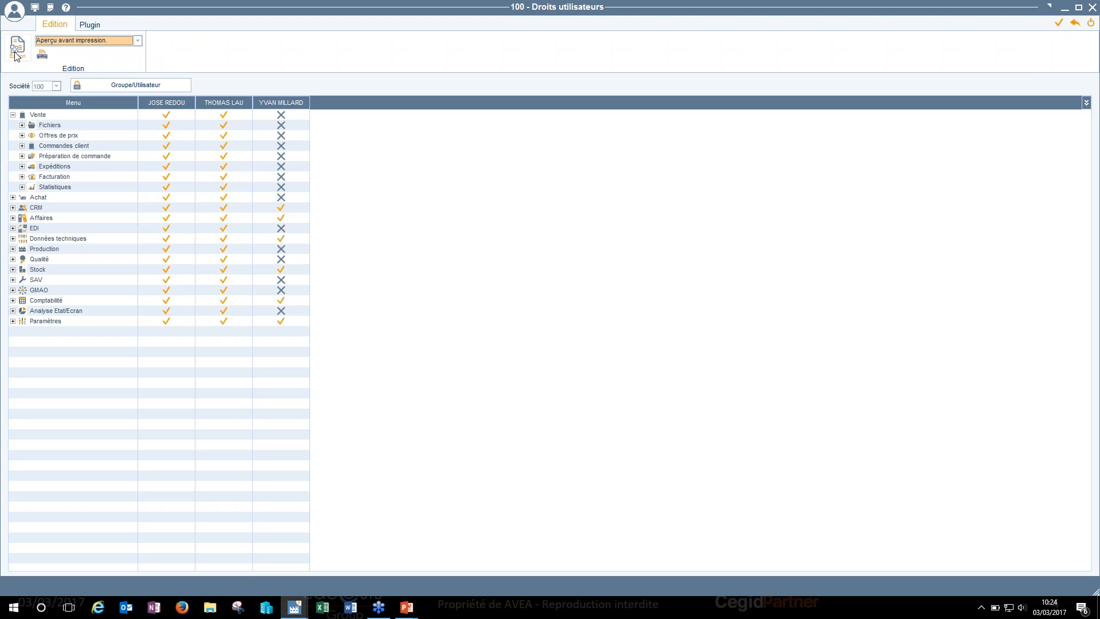
pyautogui.click(155, 124)
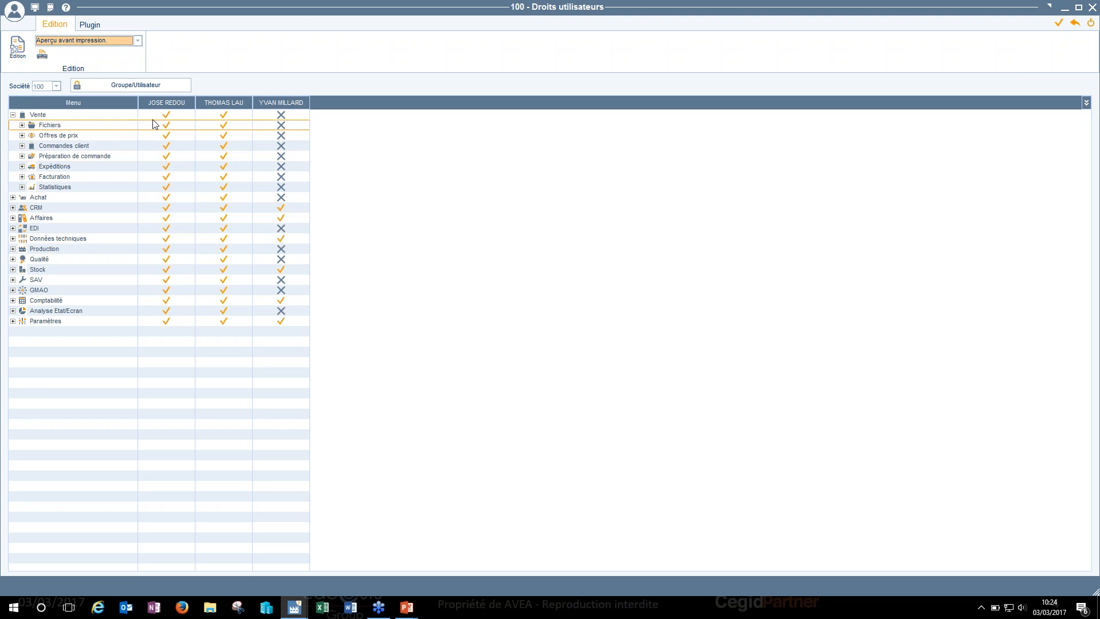
pyautogui.click(176, 119)
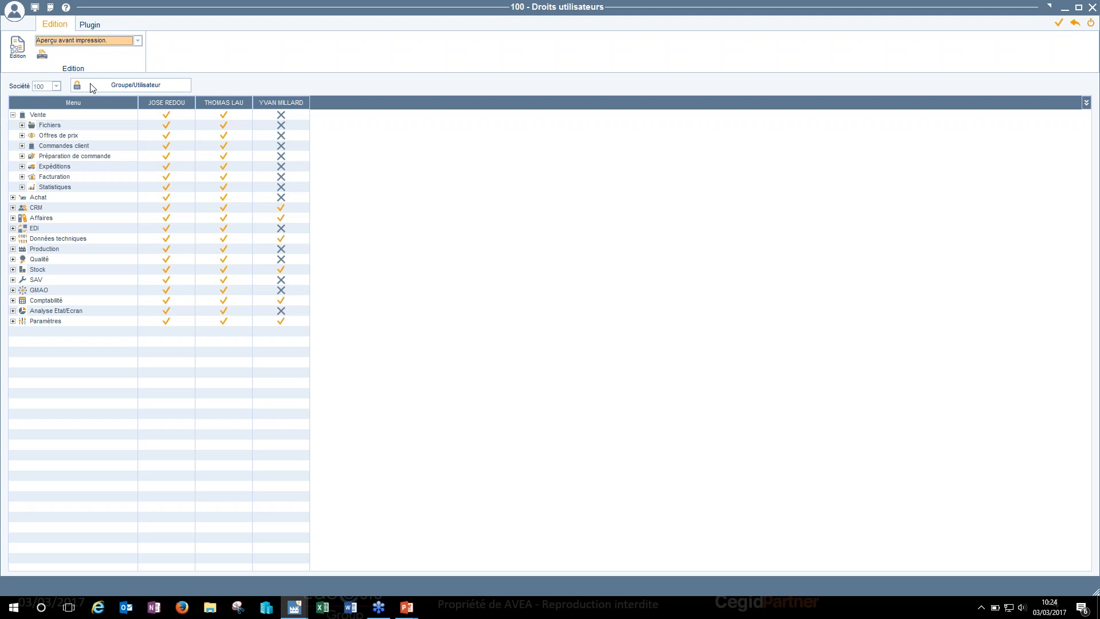
# Step: Deny the Vente menu to all listed users with the Griser toute la ligne option
pyautogui.rightClick(281, 117)
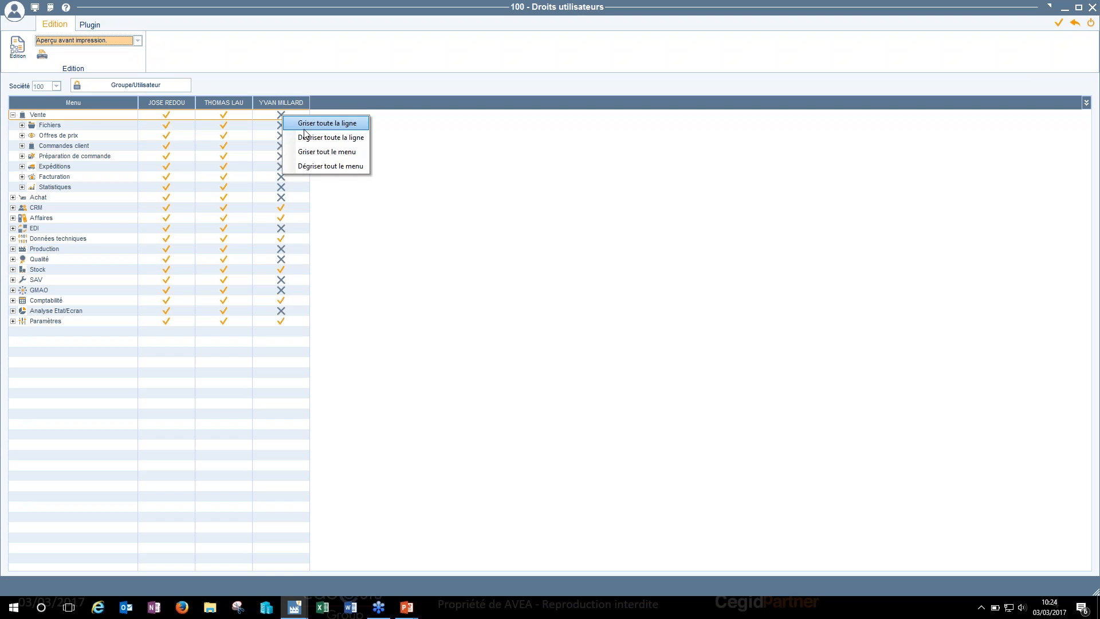
pyautogui.click(303, 124)
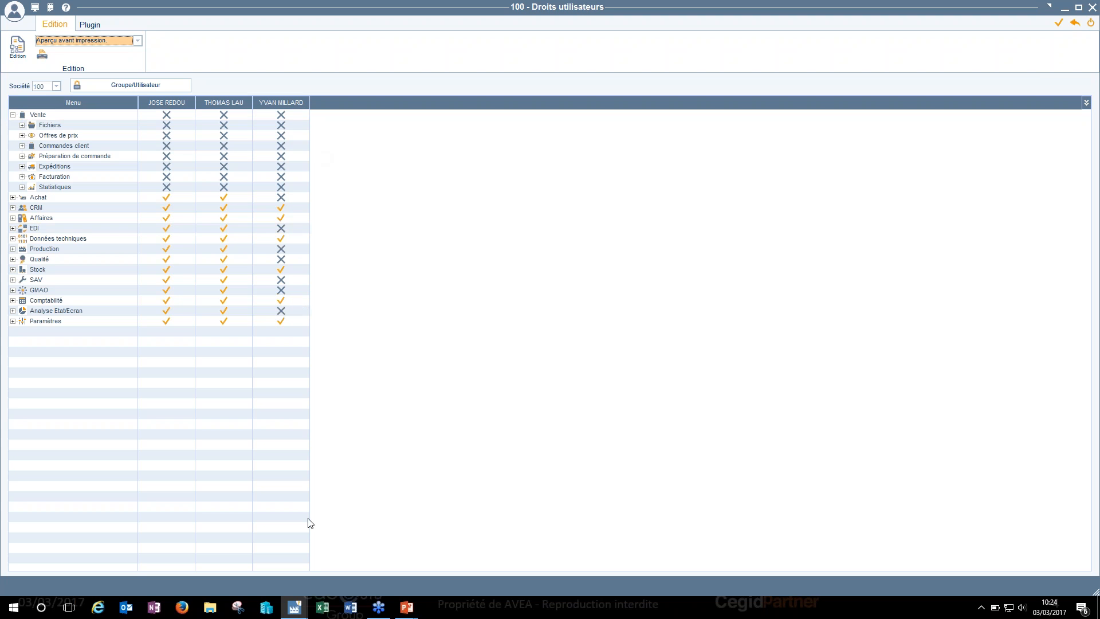
# Step: Switch to the PRODUCTION user's ManufacturingPMI window and examine the Expéditions functions offered in the Vente module
pyautogui.moveTo(292, 612)
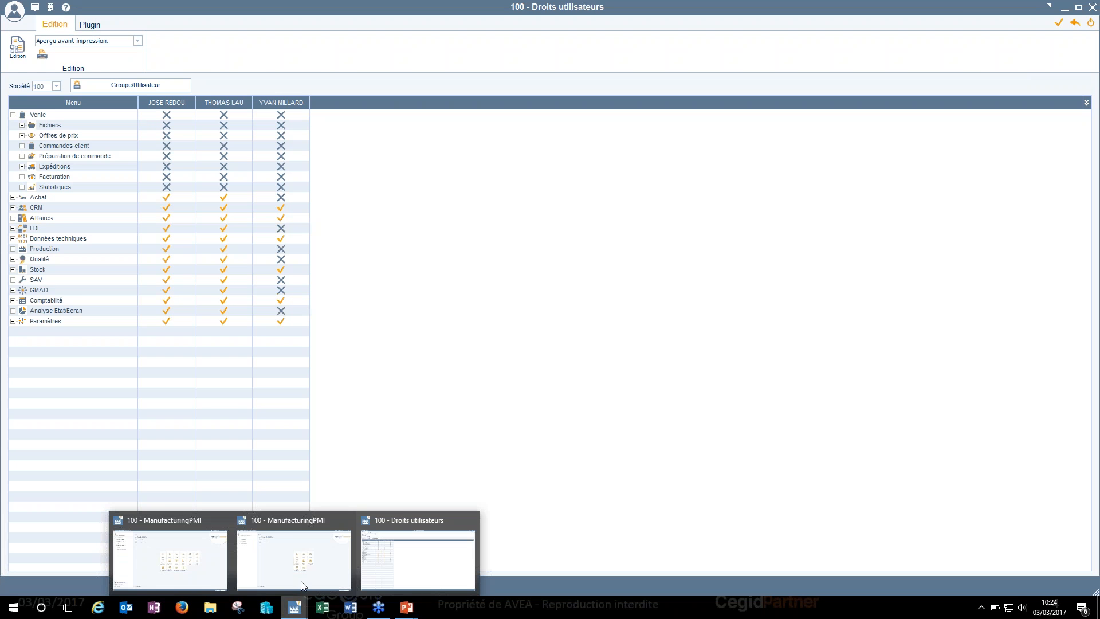
pyautogui.click(303, 560)
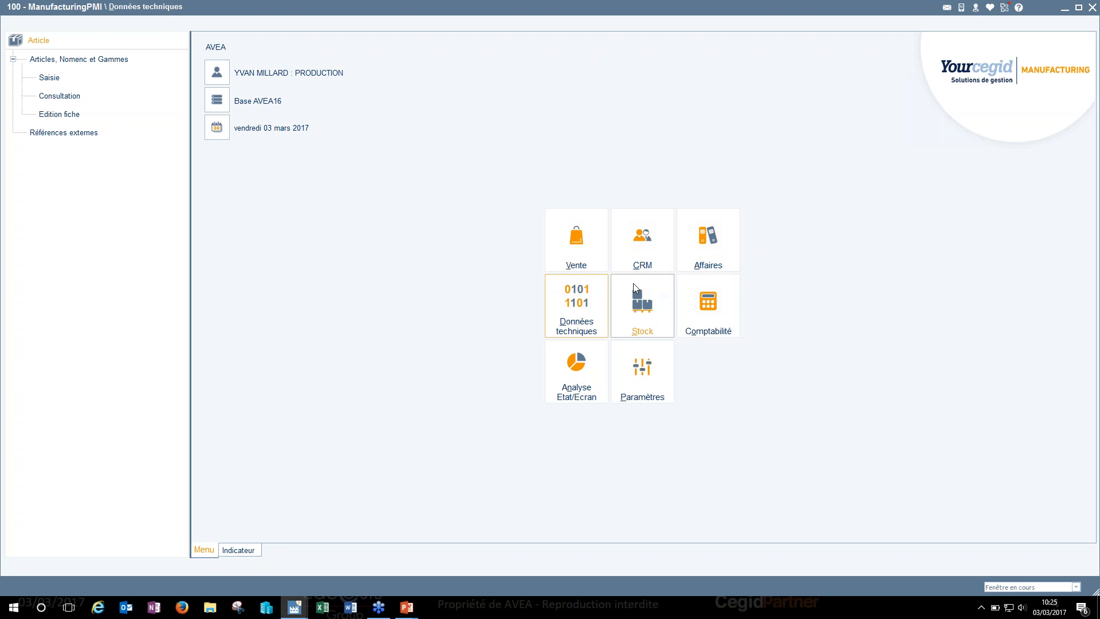
pyautogui.click(586, 251)
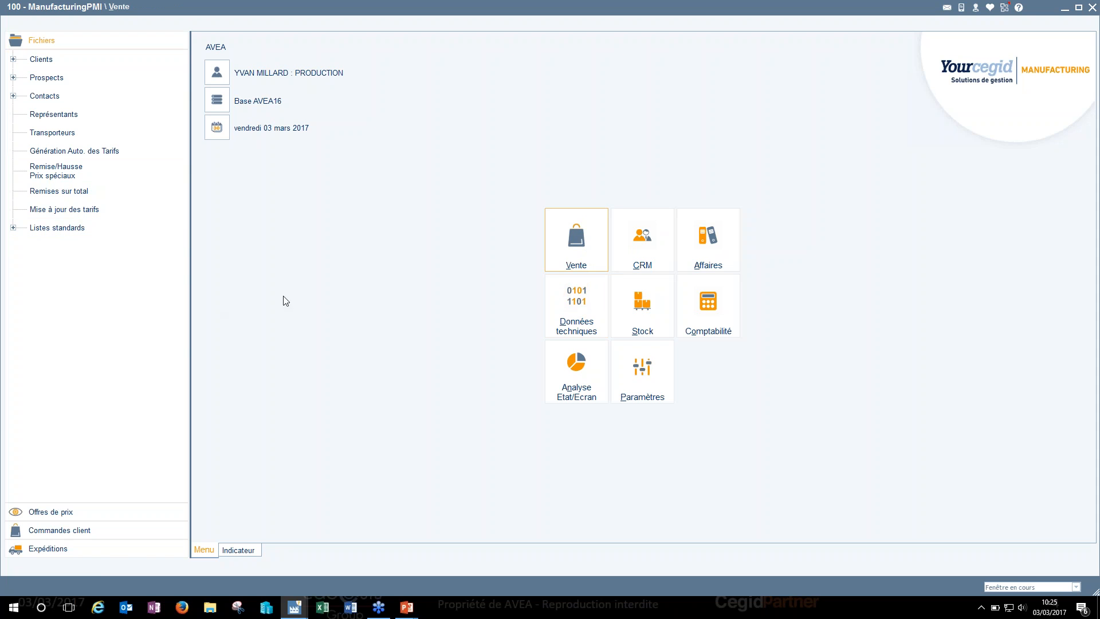
pyautogui.click(104, 551)
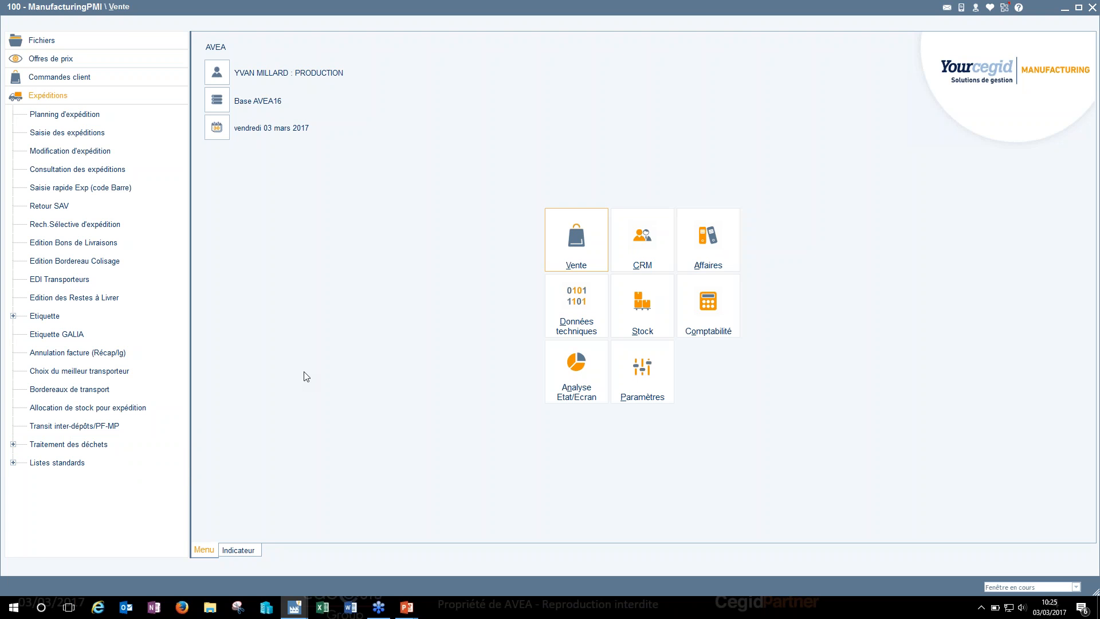
# Step: Switch to the PowerPoint slide show and advance to the slide on access rights for record fields
pyautogui.hotkey('alt', 'Tab')
pyautogui.click(485, 389)
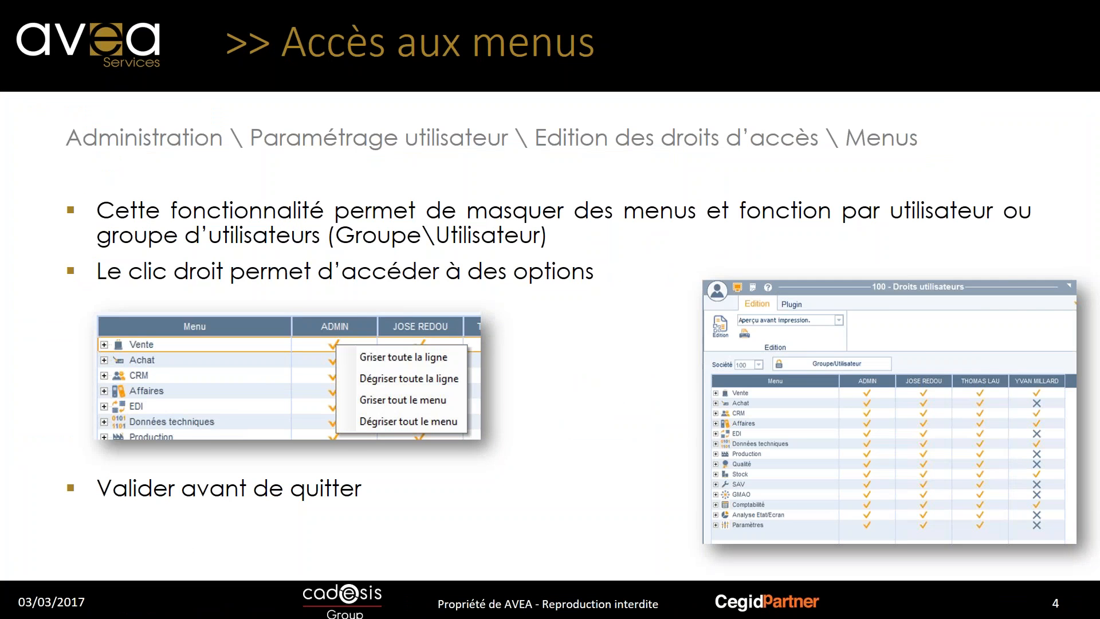
pyautogui.press('Right')
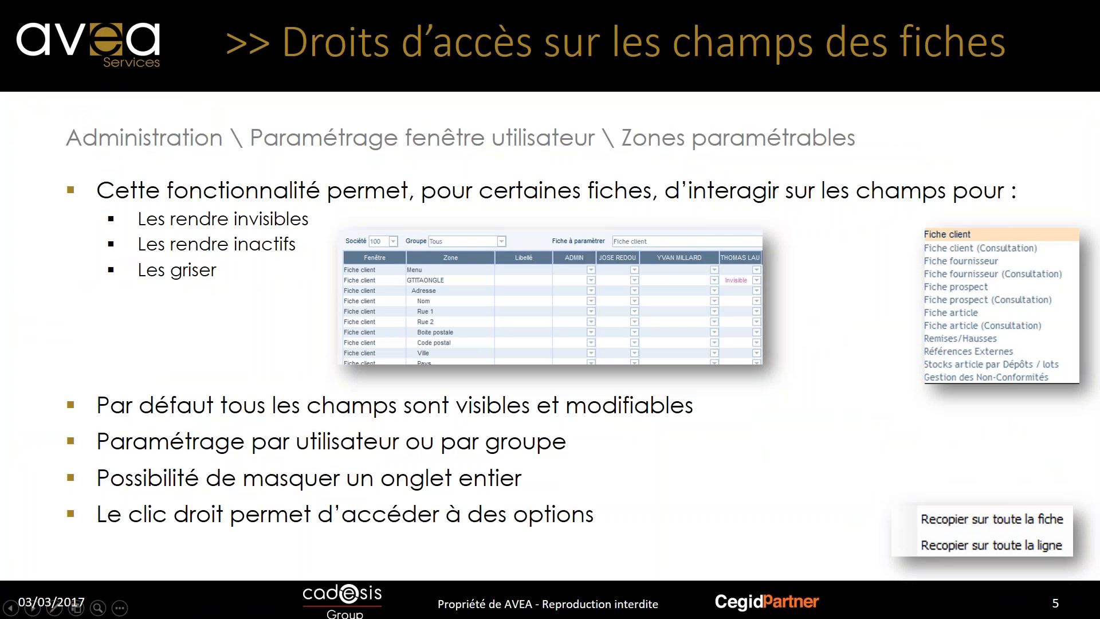
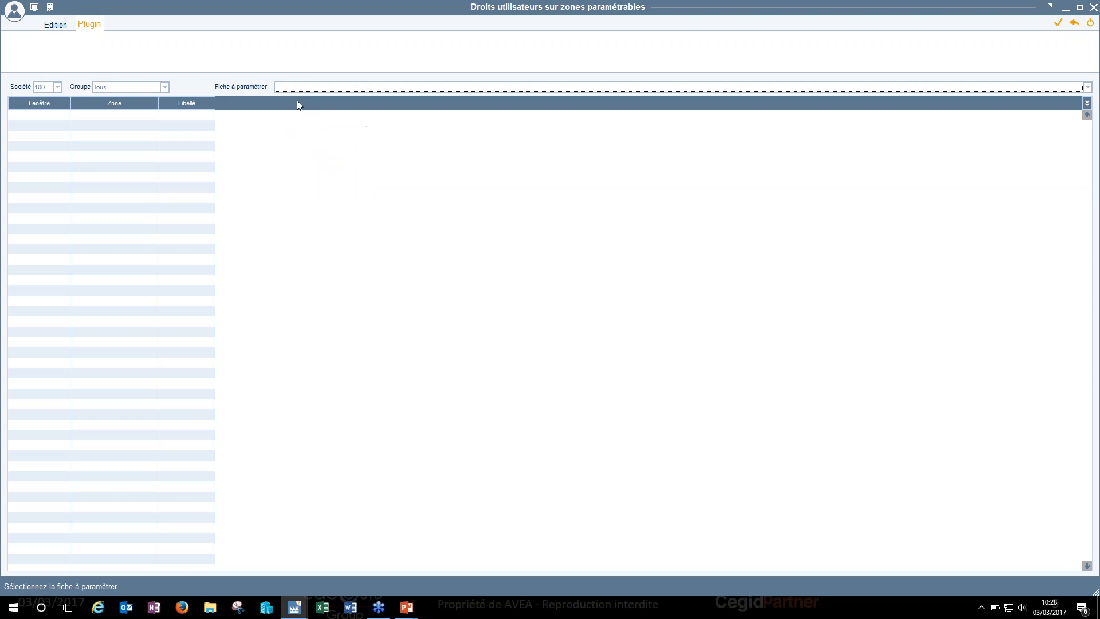
# Step: Load Fiche client as the record to configure, filter it to the PRODUCTION group, and widen the user columns to fit their headings
pyautogui.click(304, 98)
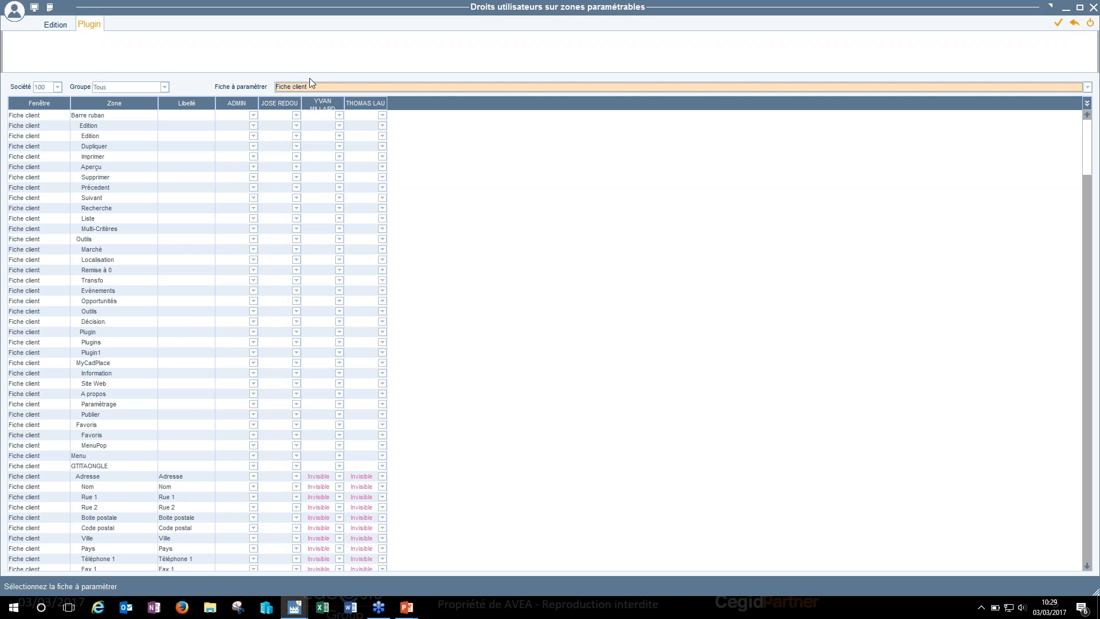
pyautogui.click(137, 87)
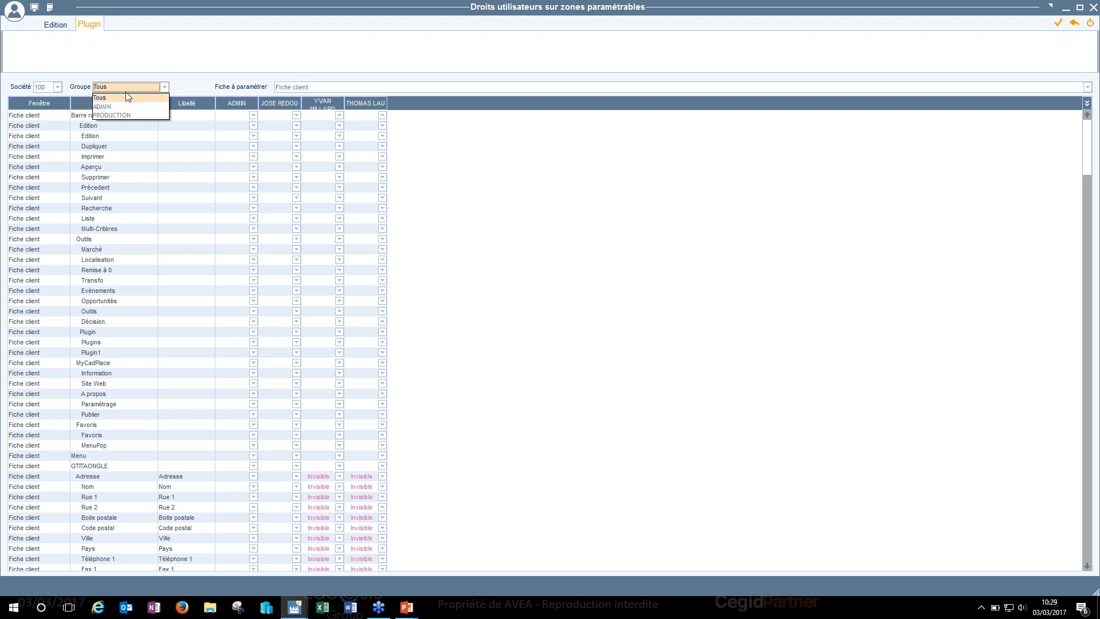
pyautogui.click(113, 115)
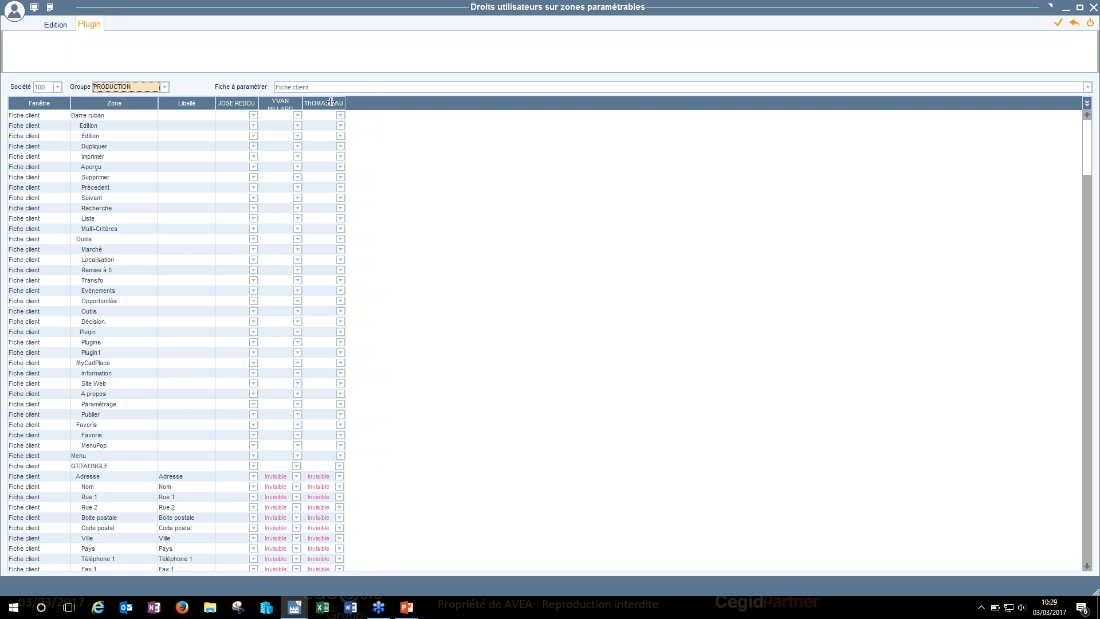
pyautogui.moveTo(310, 101); pyautogui.dragTo(346, 102)
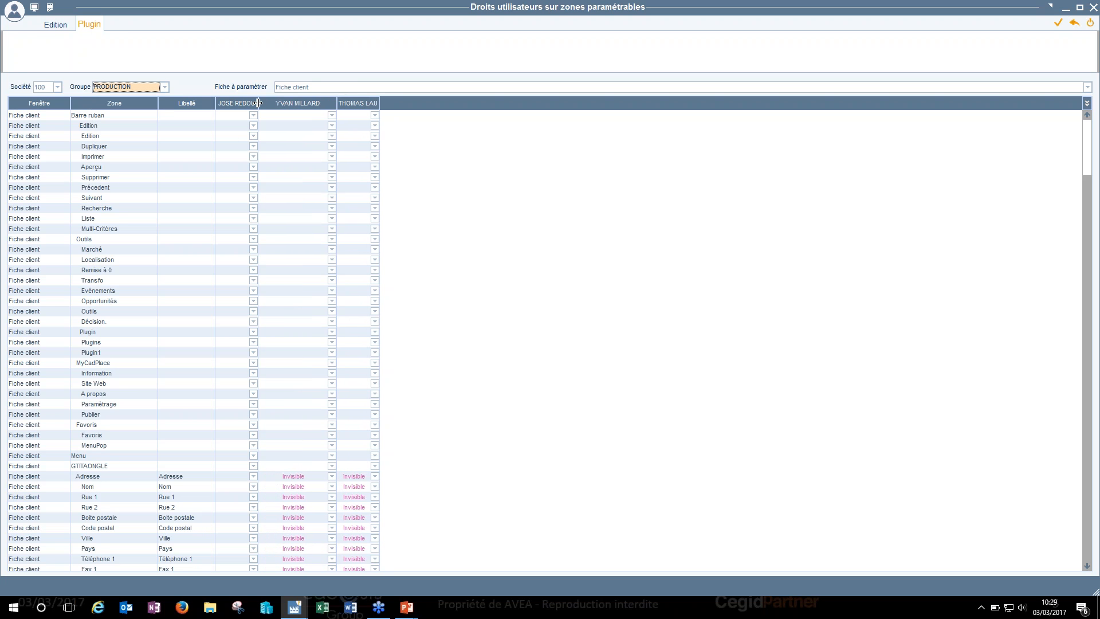
pyautogui.moveTo(258, 103); pyautogui.dragTo(263, 102)
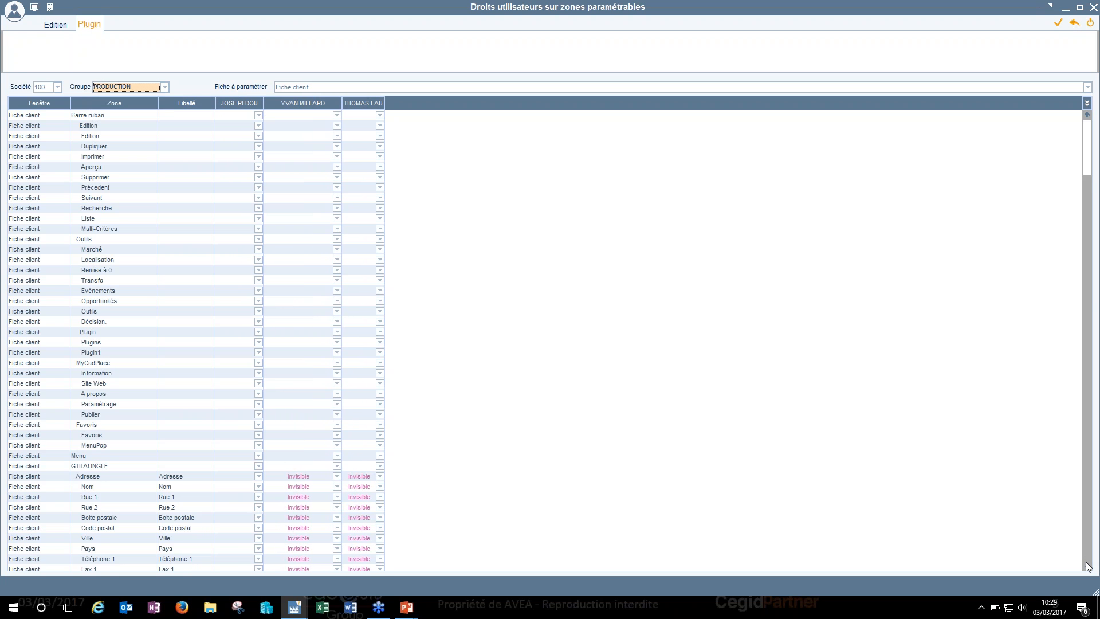
# Step: Examine the users' field restrictions in the Adresse and Livraison zones of Fiche client
pyautogui.scroll(-8, 1088, 564)
pyautogui.scroll(-20, 1088, 566)
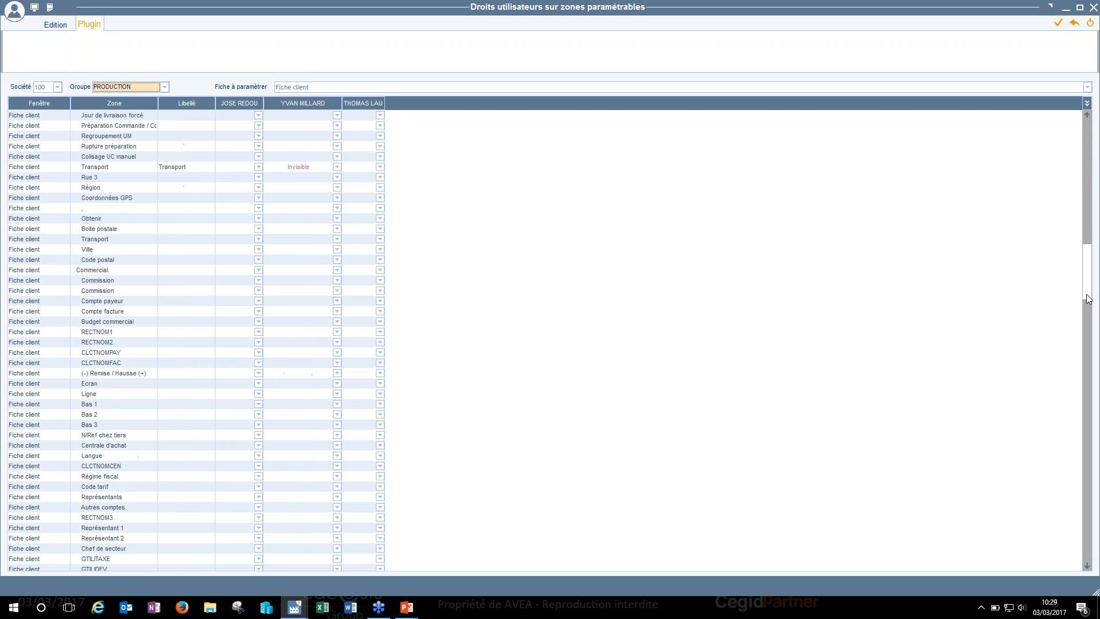
pyautogui.moveTo(1088, 298); pyautogui.dragTo(1080, 201)
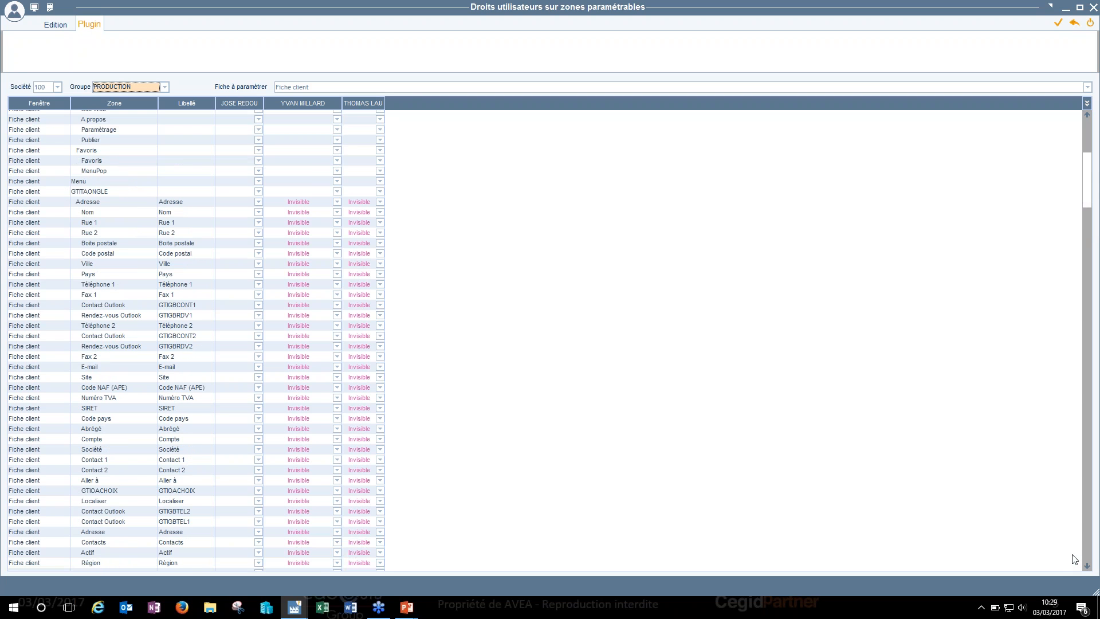
pyautogui.click(1088, 566)
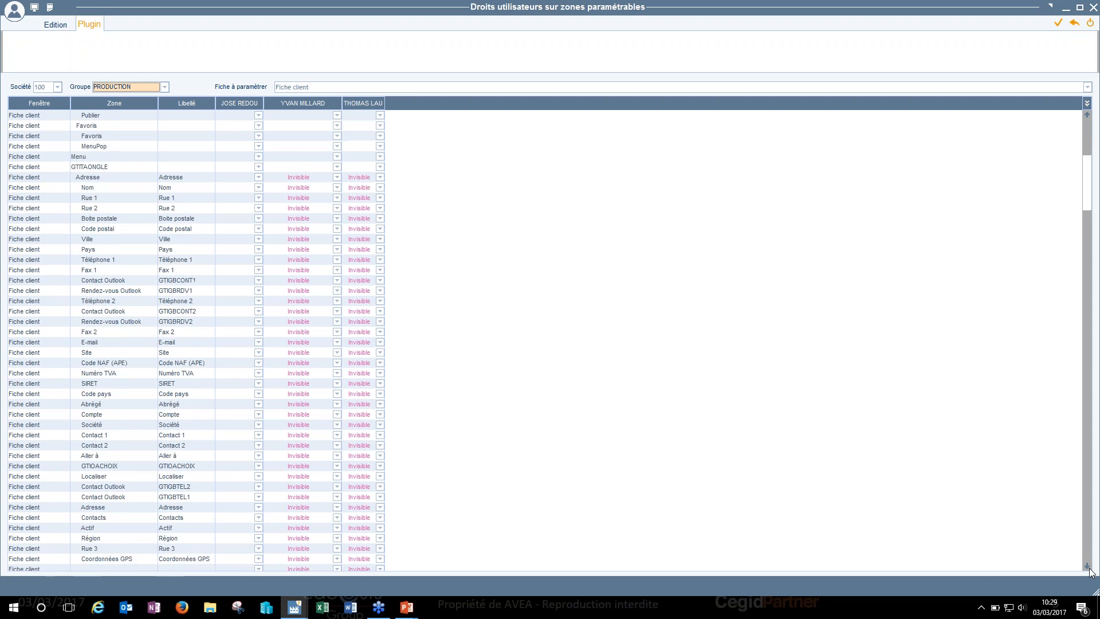
pyautogui.scroll(-3, 1088, 565)
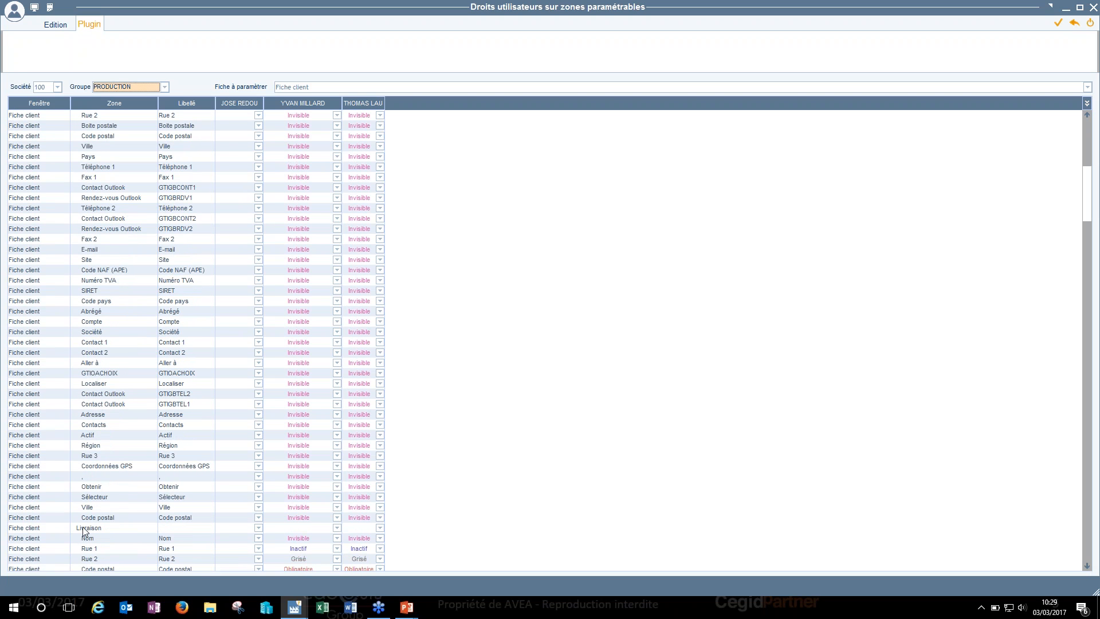
pyautogui.click(84, 530)
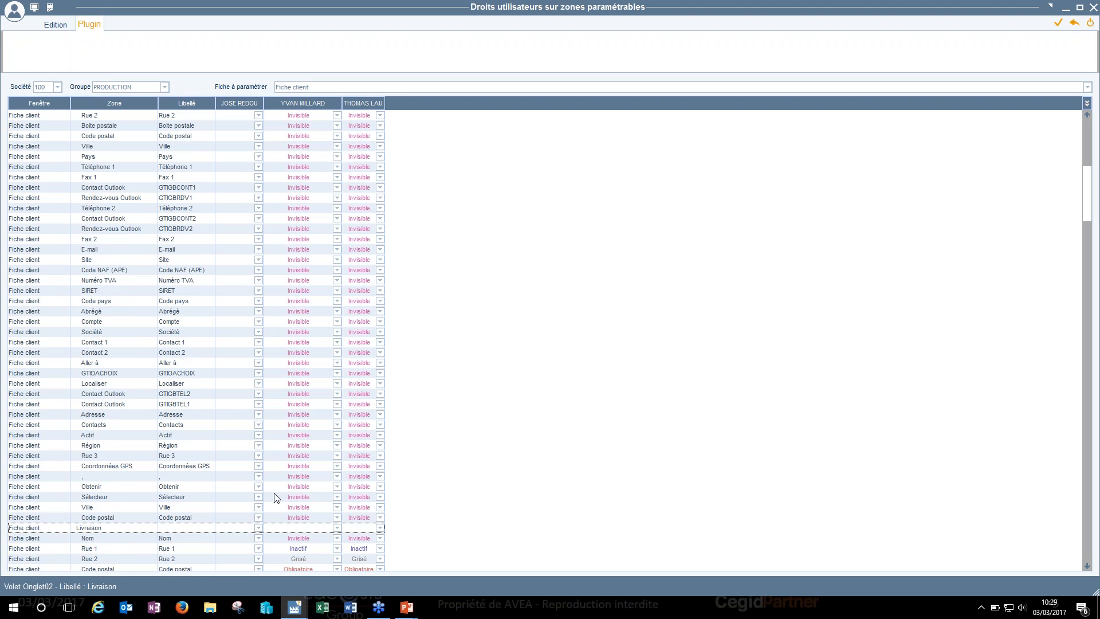
pyautogui.click(252, 487)
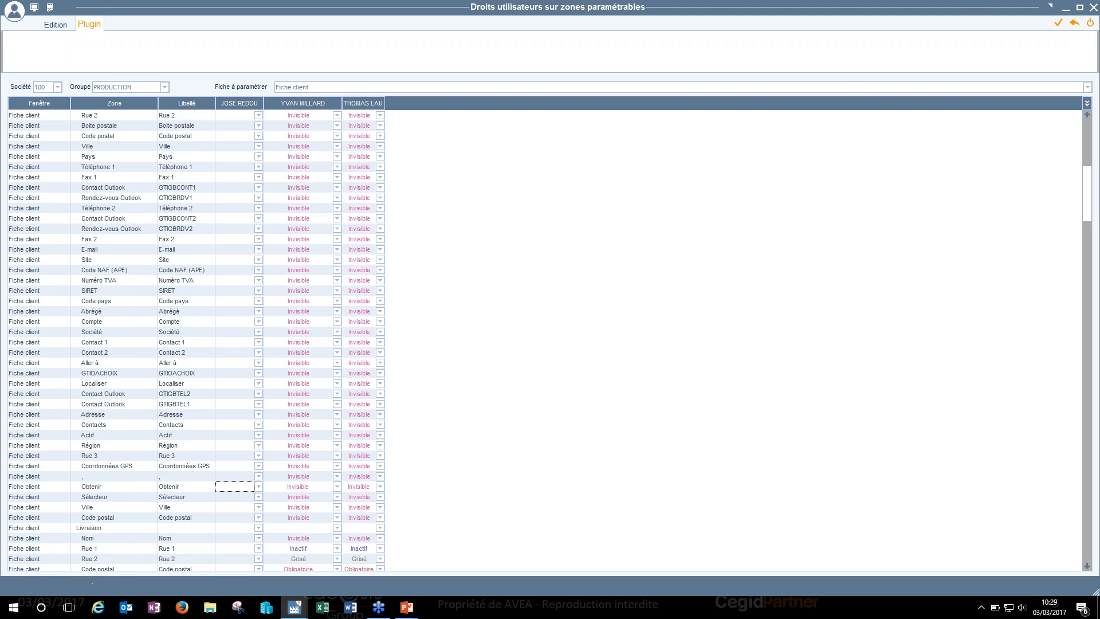
# Step: Examine the access levels offered for the Obtenir zone and the restrictions on the first Livraison rows of Fiche client
pyautogui.click(259, 487)
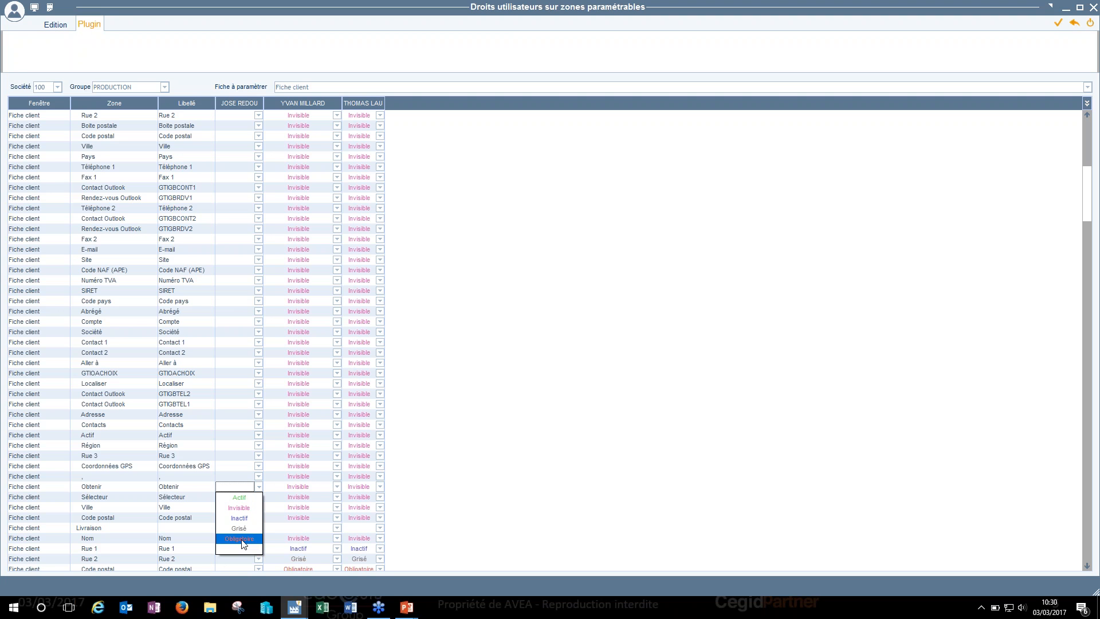
pyautogui.click(531, 316)
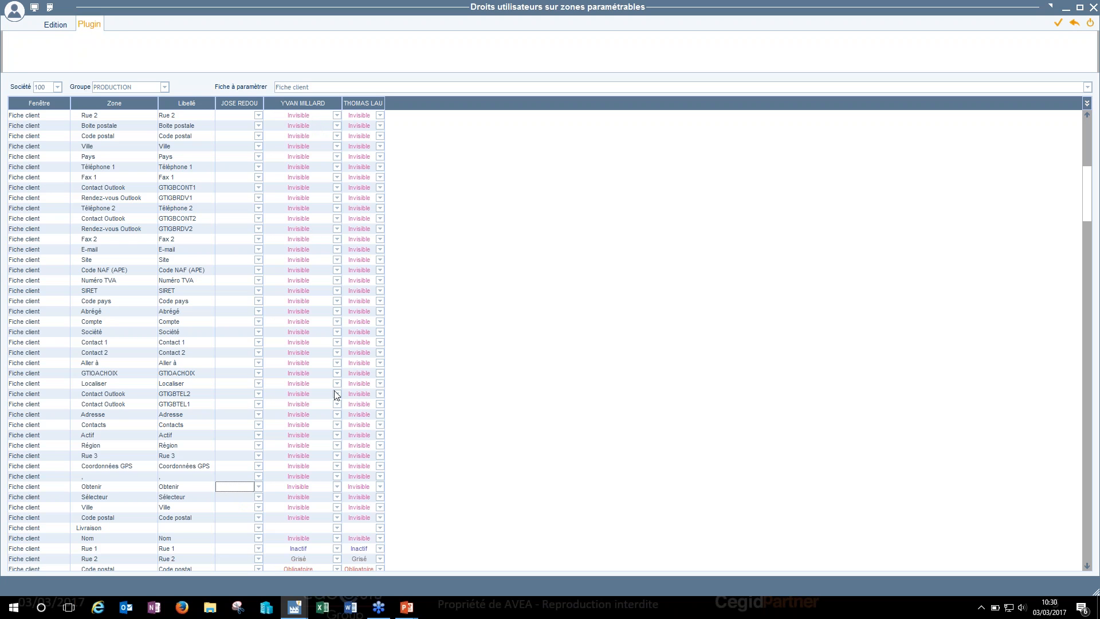
pyautogui.click(1086, 567)
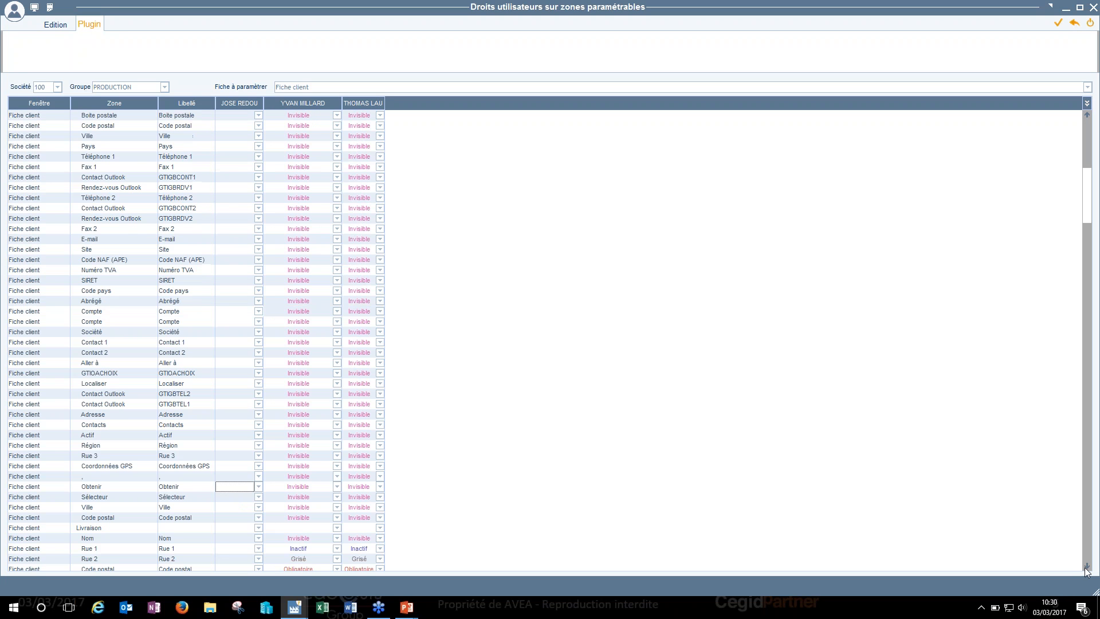
pyautogui.click(1086, 569)
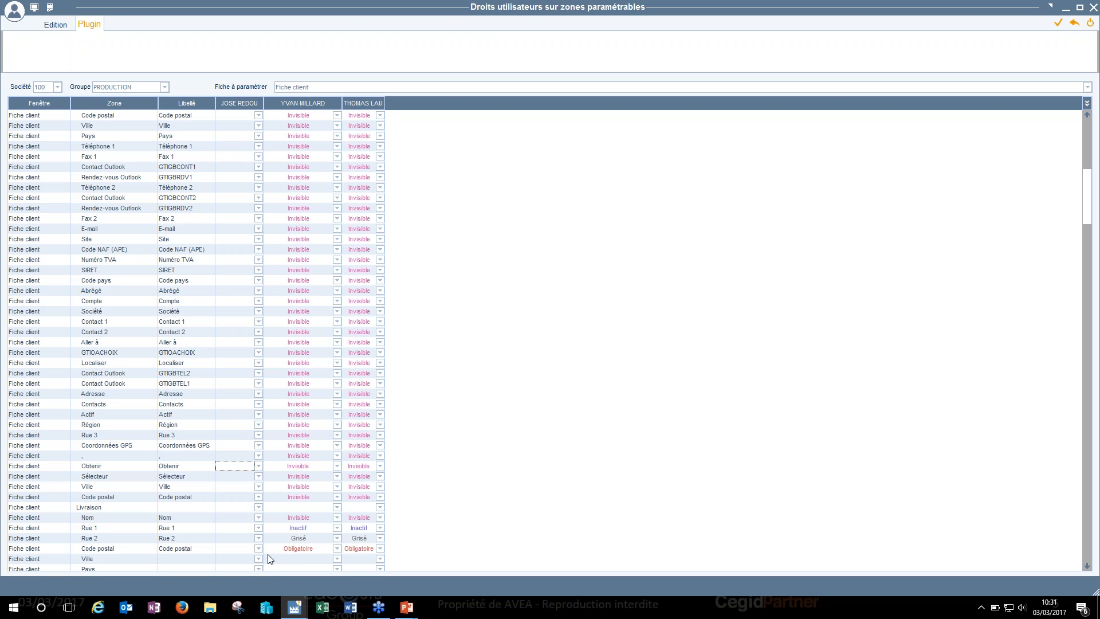
# Step: Switch to the PRODUCTION user's ManufacturingPMI window and open the RENAULT VI record in the Vente module's client entry form
pyautogui.moveTo(296, 607)
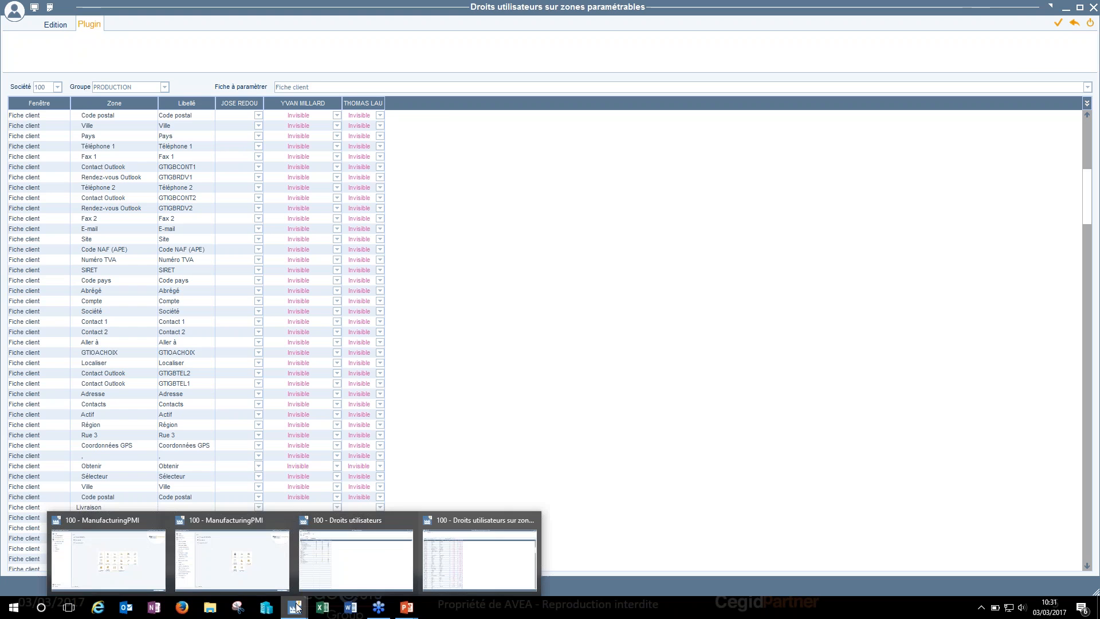
pyautogui.click(253, 572)
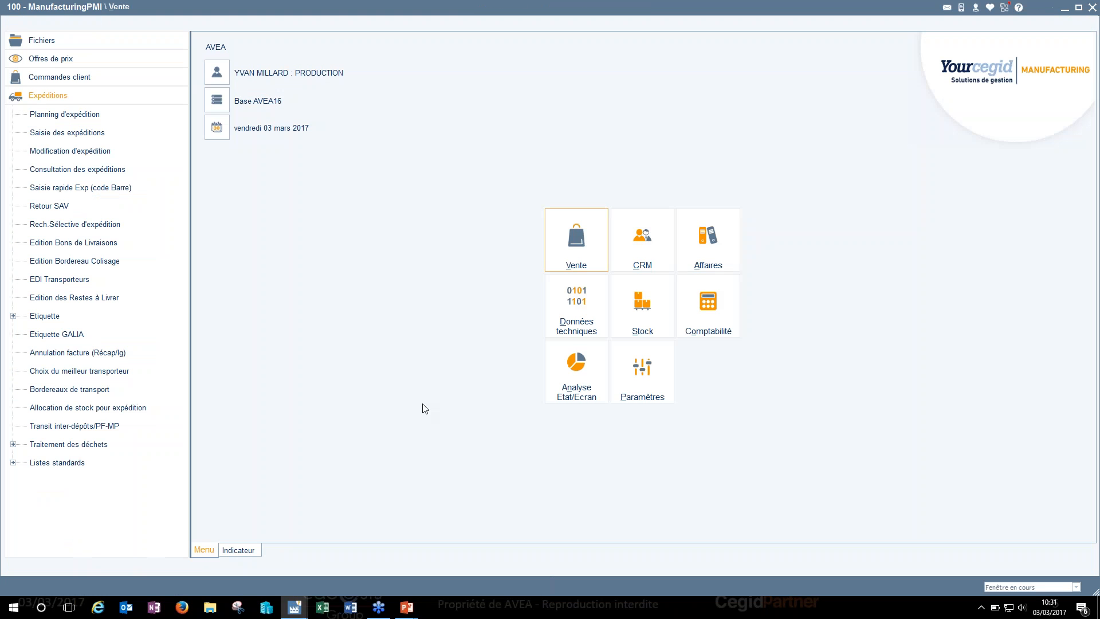
pyautogui.click(580, 233)
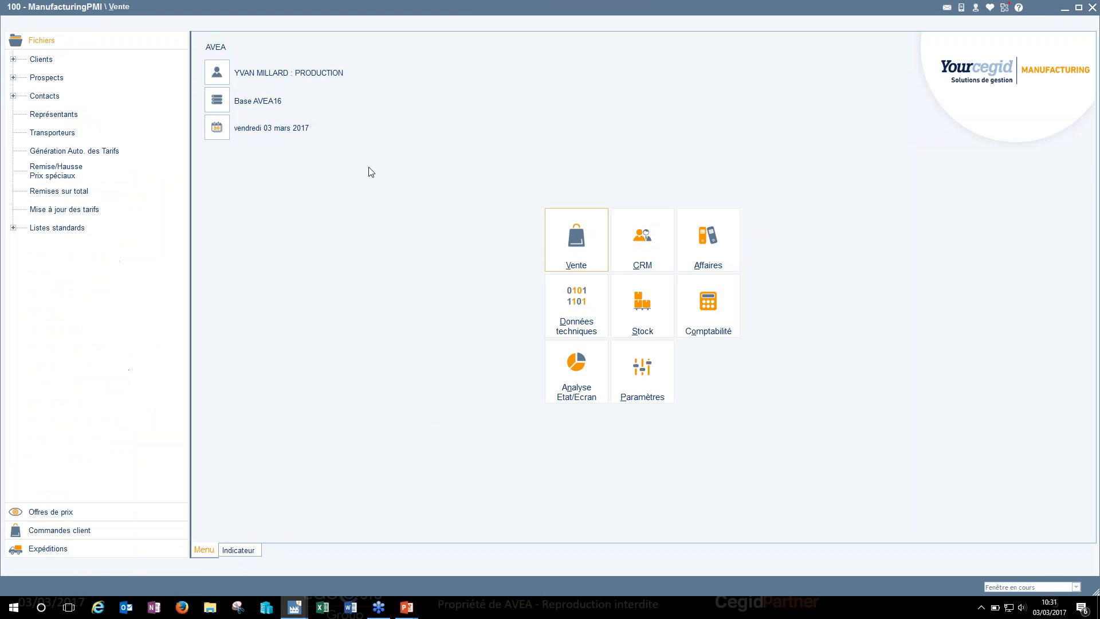
pyautogui.click(13, 59)
pyautogui.doubleClick(50, 77)
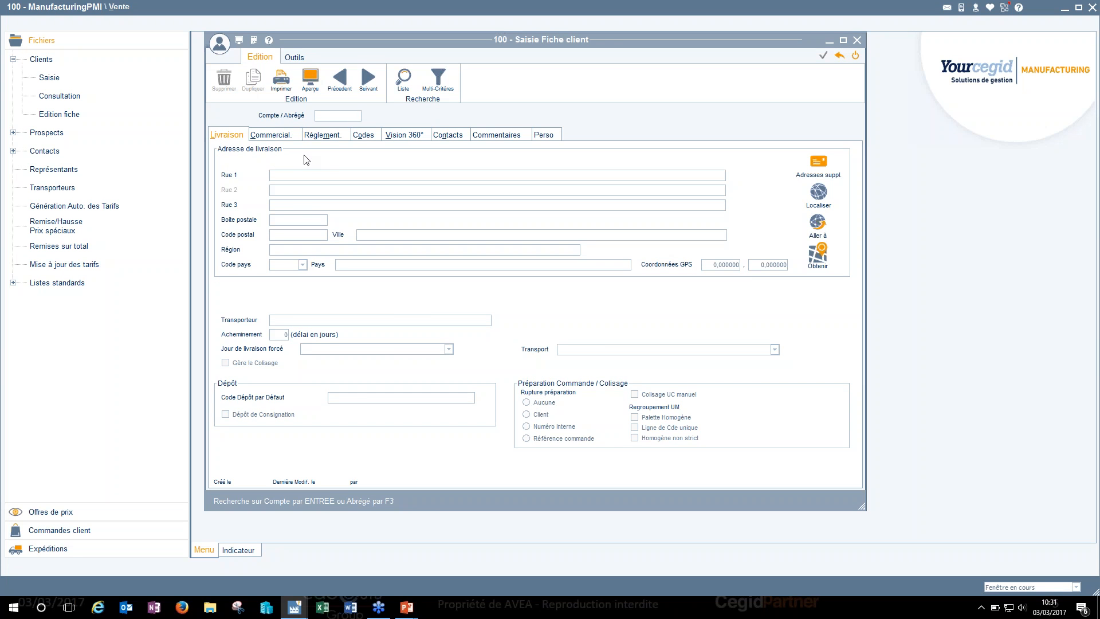
pyautogui.write('03')
pyautogui.press('Return')
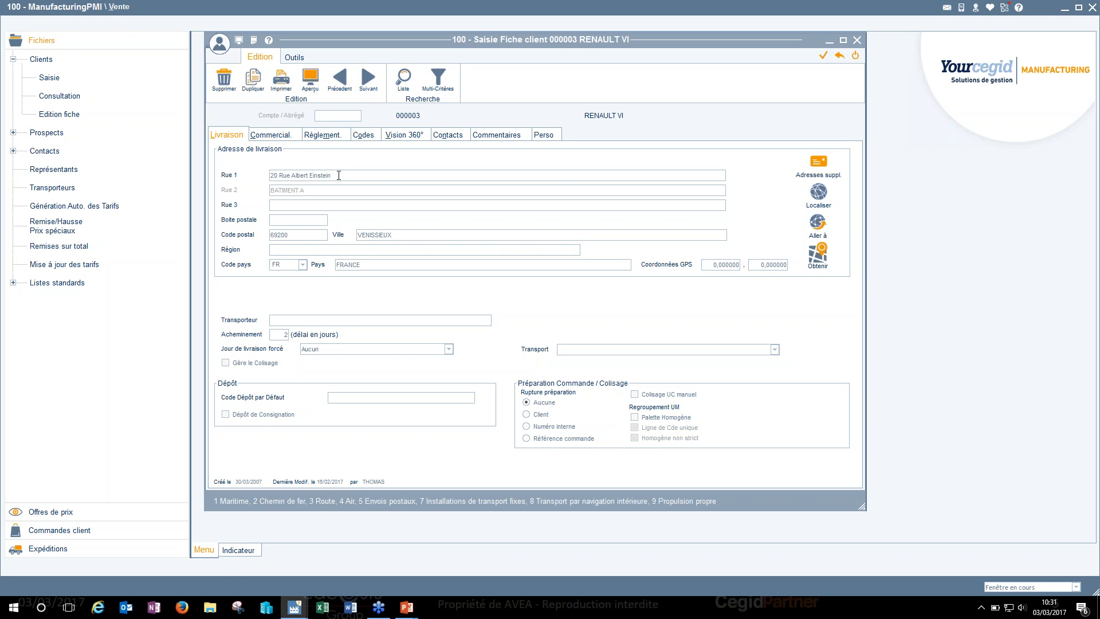
# Step: Check whether the inactive Rue 1 text in the delivery address can be selected or edited
pyautogui.moveTo(338, 175); pyautogui.dragTo(267, 175)
pyautogui.click(352, 176)
pyautogui.moveTo(333, 175); pyautogui.dragTo(263, 174)
pyautogui.click(336, 174)
pyautogui.moveTo(344, 176); pyautogui.dragTo(263, 179)
pyautogui.click(319, 175)
# Step: Try to save the client record with the delivery Code postal emptied, and abandon the change and close the record
pyautogui.click(302, 236)
pyautogui.press('BackSpace')
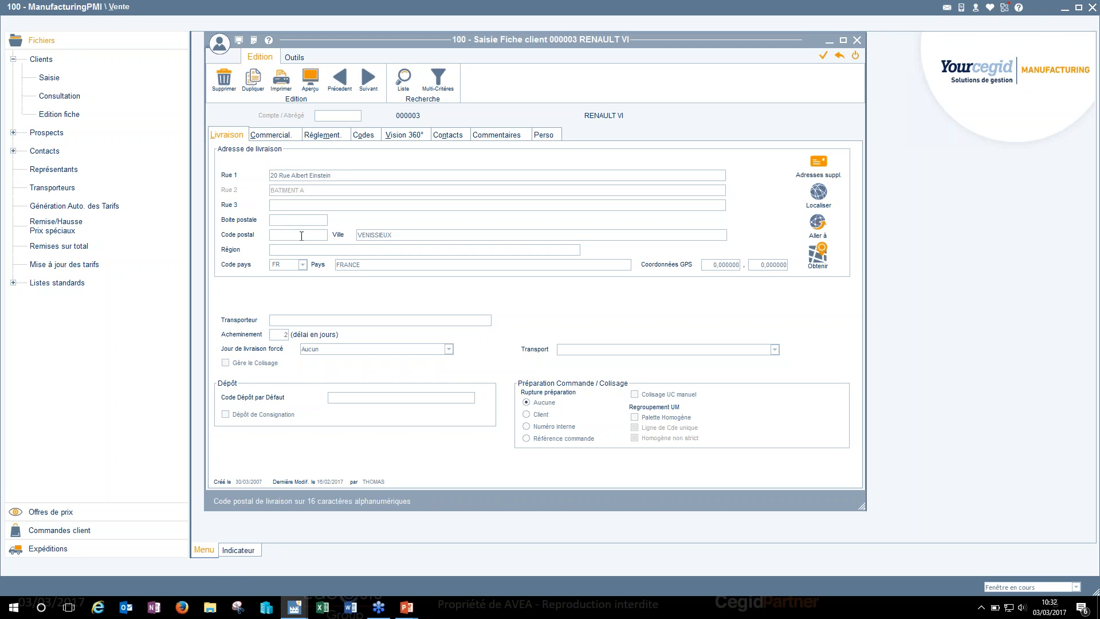
pyautogui.click(823, 55)
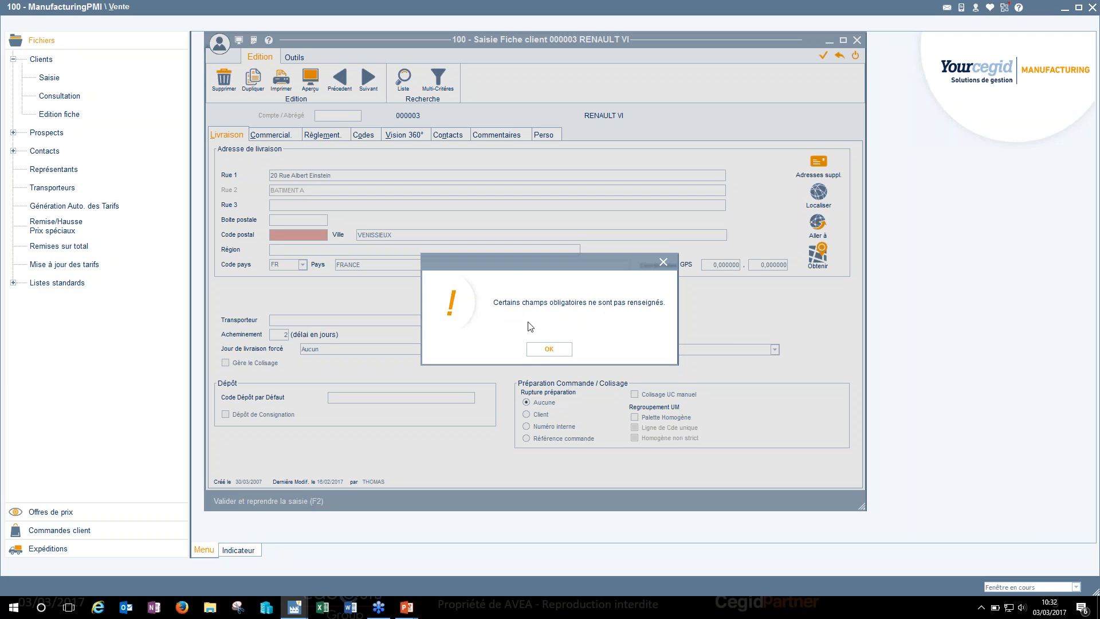
pyautogui.click(549, 349)
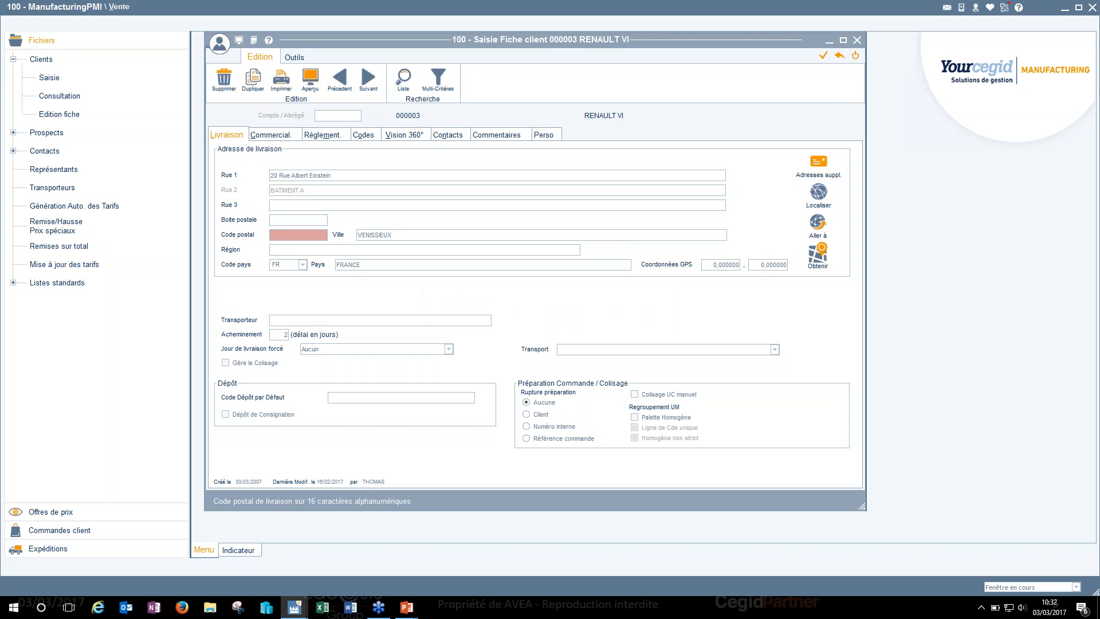
pyautogui.press('Escape')
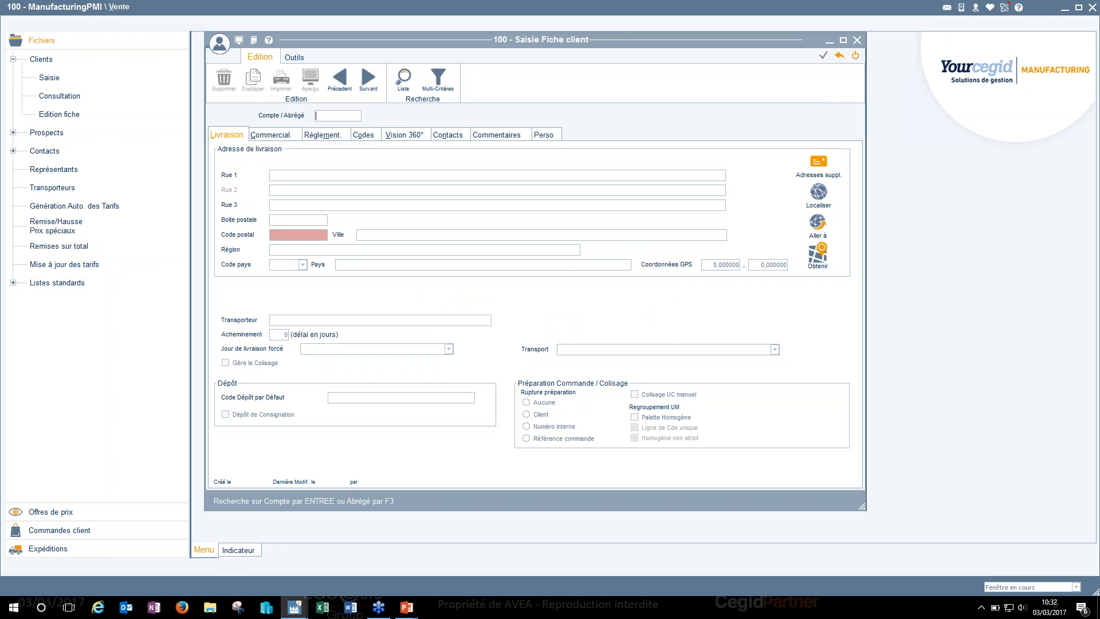
pyautogui.press('Escape')
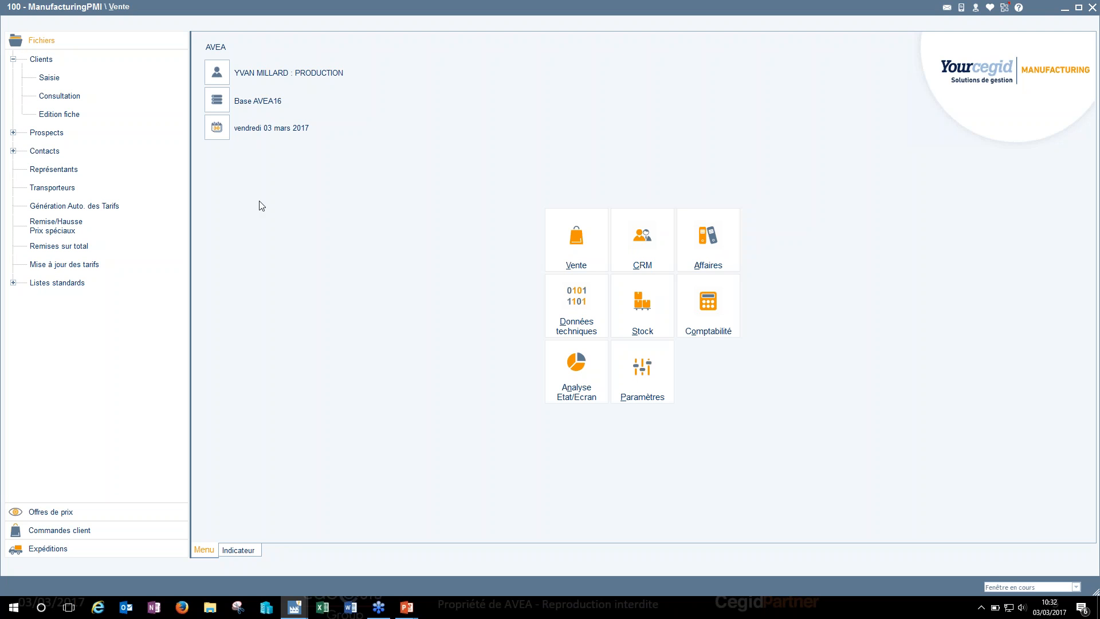
# Step: Return to the field rights window, copy the second user's Invisible right on Obtenir across the whole row, save, and close the window
pyautogui.moveTo(294, 610)
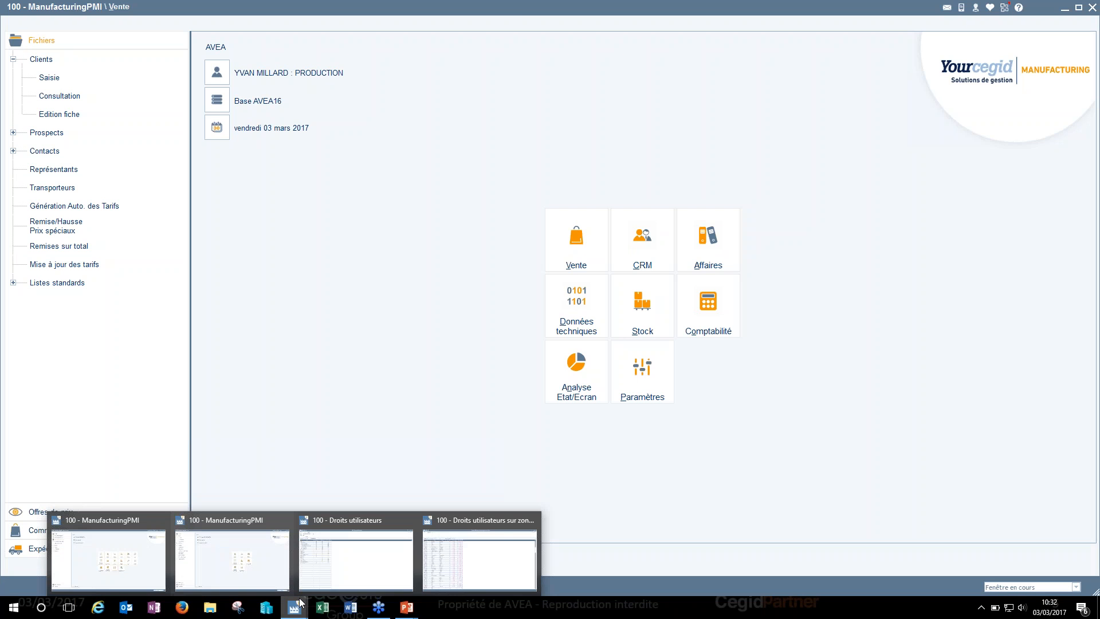
pyautogui.moveTo(356, 566)
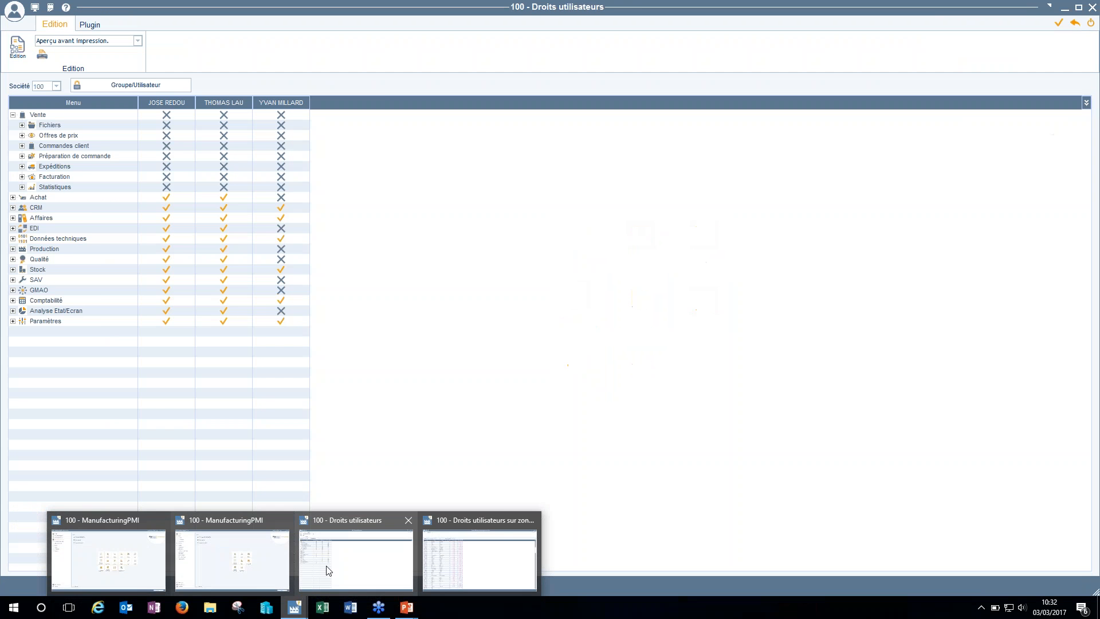
pyautogui.click(466, 555)
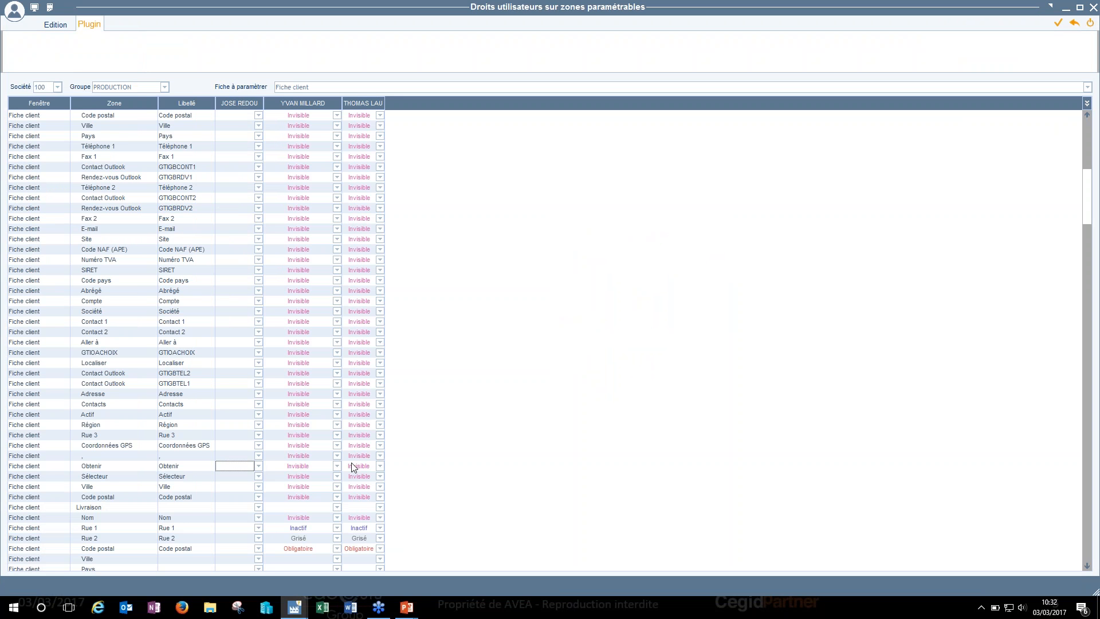
pyautogui.rightClick(330, 469)
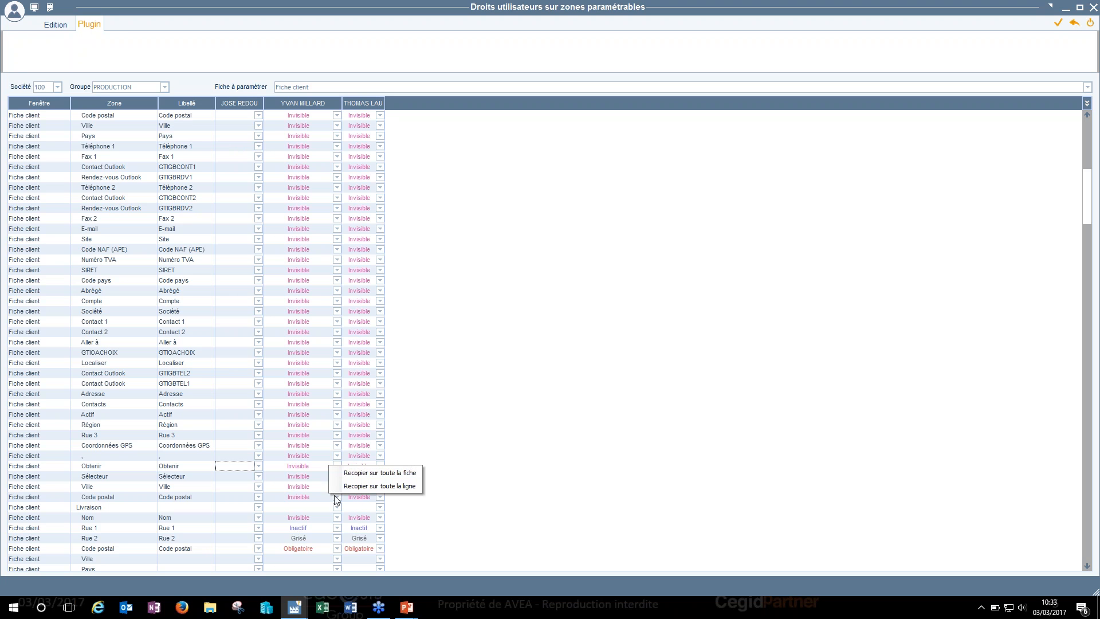
pyautogui.click(339, 486)
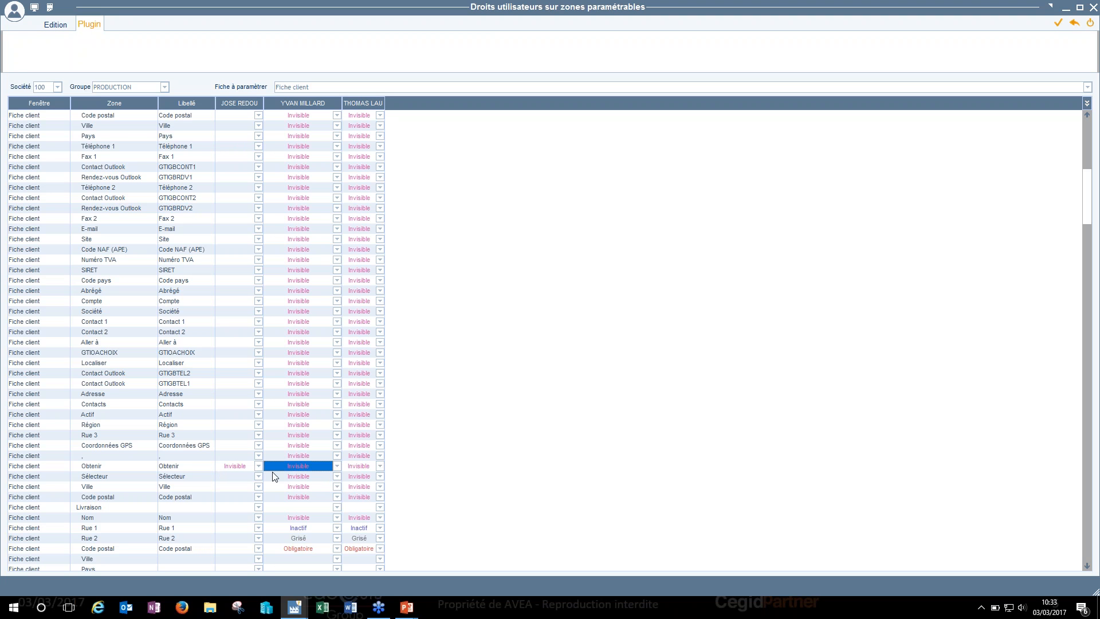
pyautogui.press('F10')
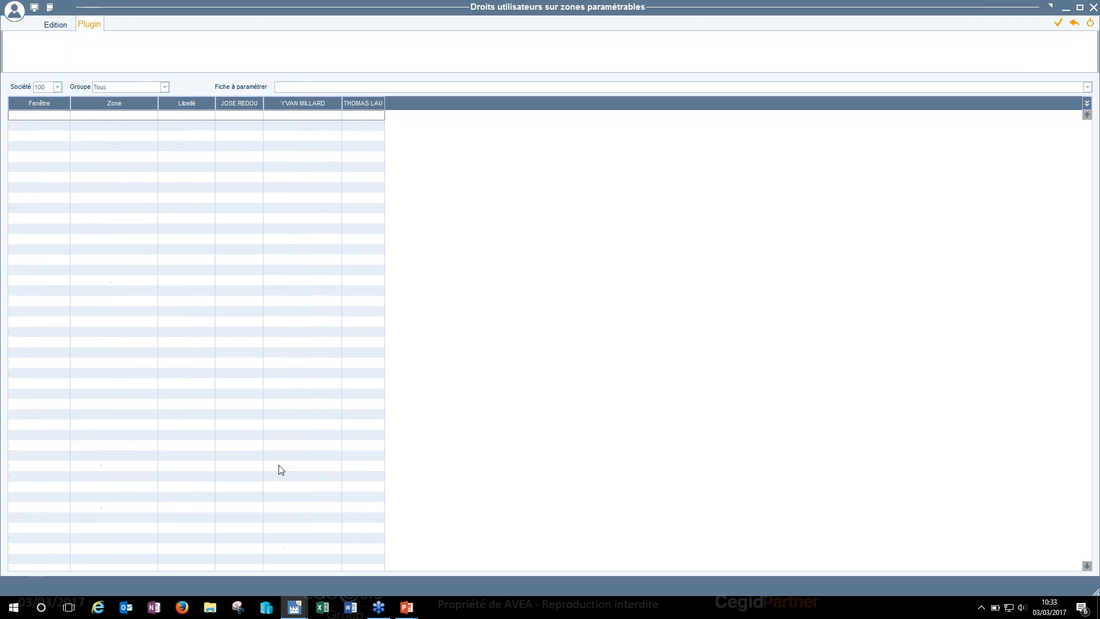
pyautogui.press('Escape')
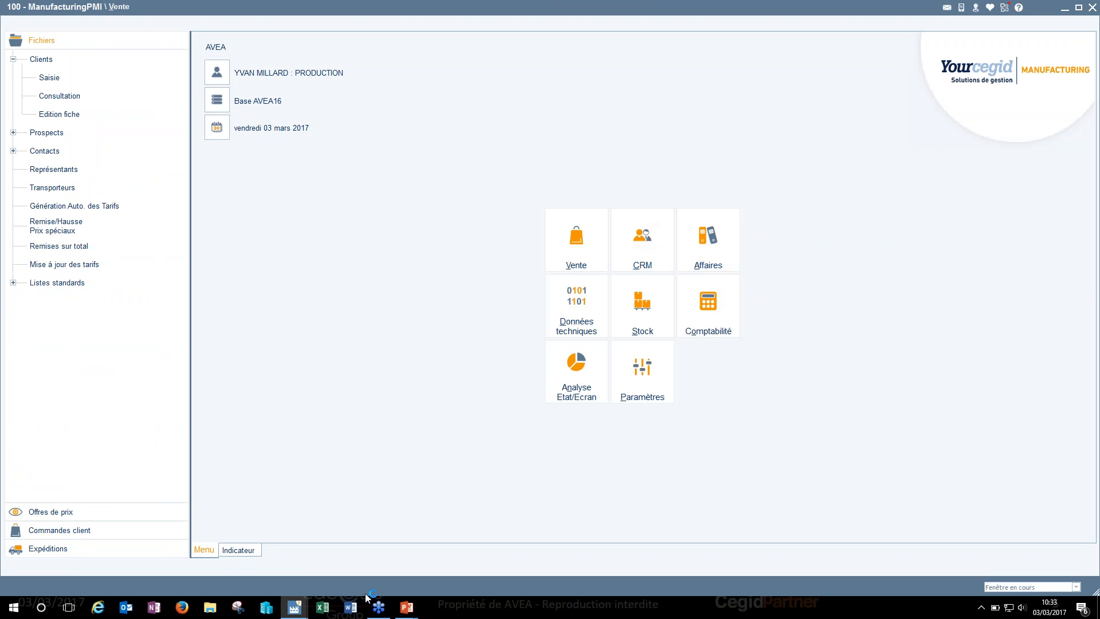
pyautogui.moveTo(405, 608)
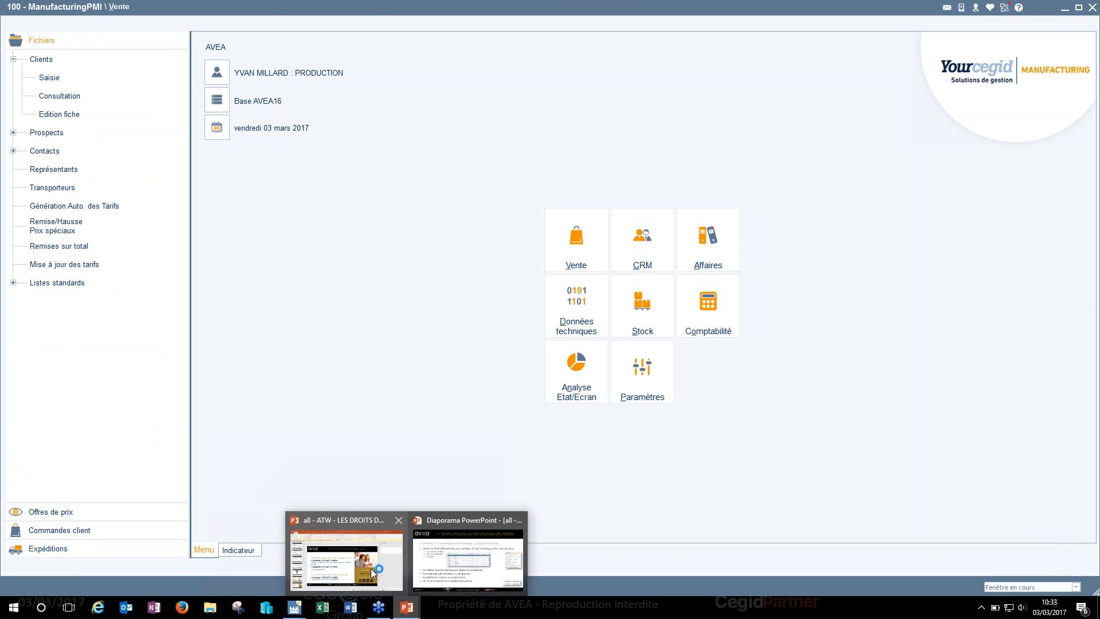
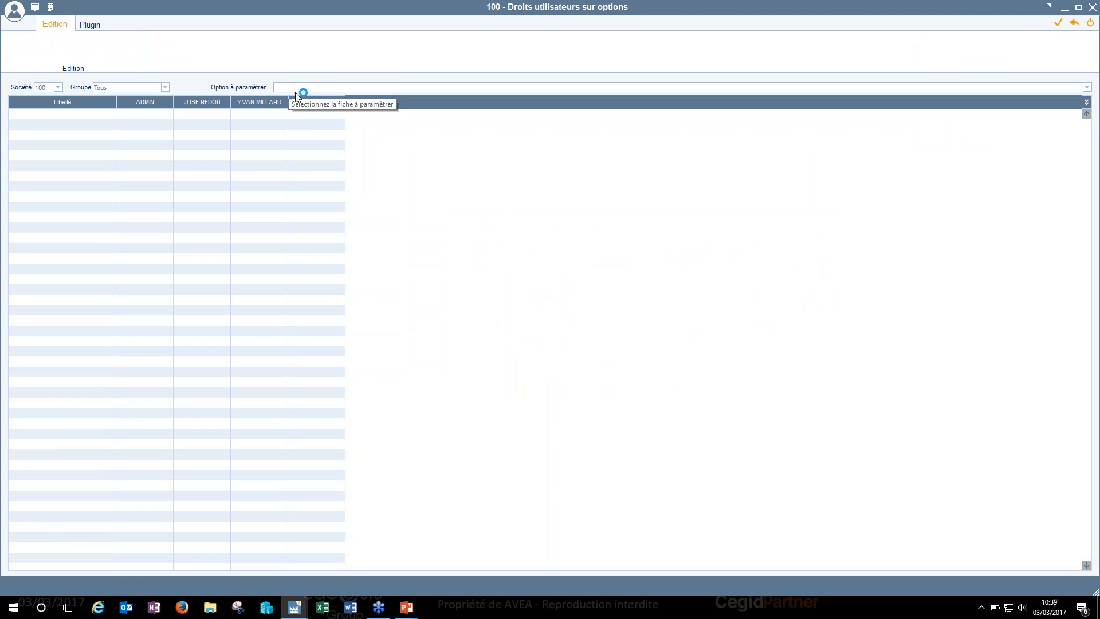
# Step: Load Contrôle de Fabrication - Options Contrôle as the option to configure and keep the group filter on Tous
pyautogui.click(298, 91)
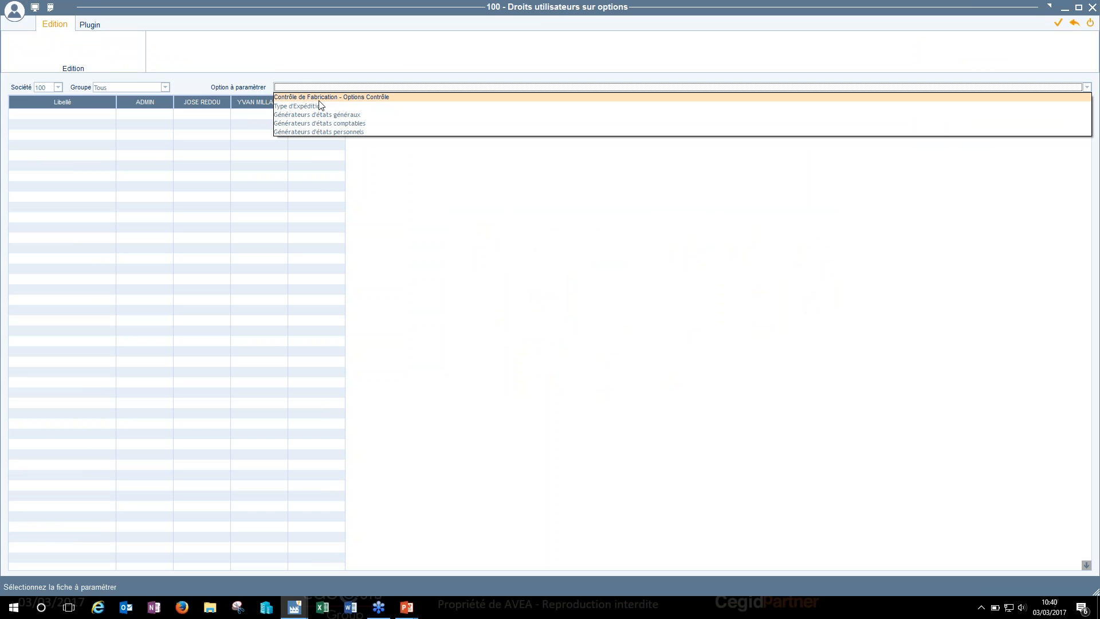
pyautogui.click(362, 97)
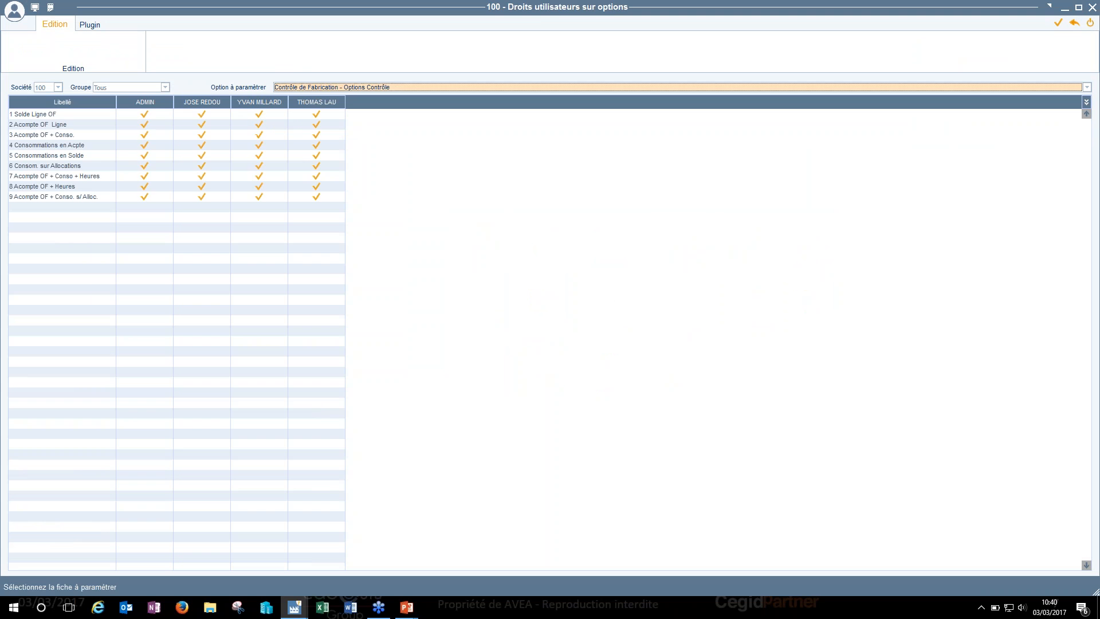
pyautogui.click(150, 88)
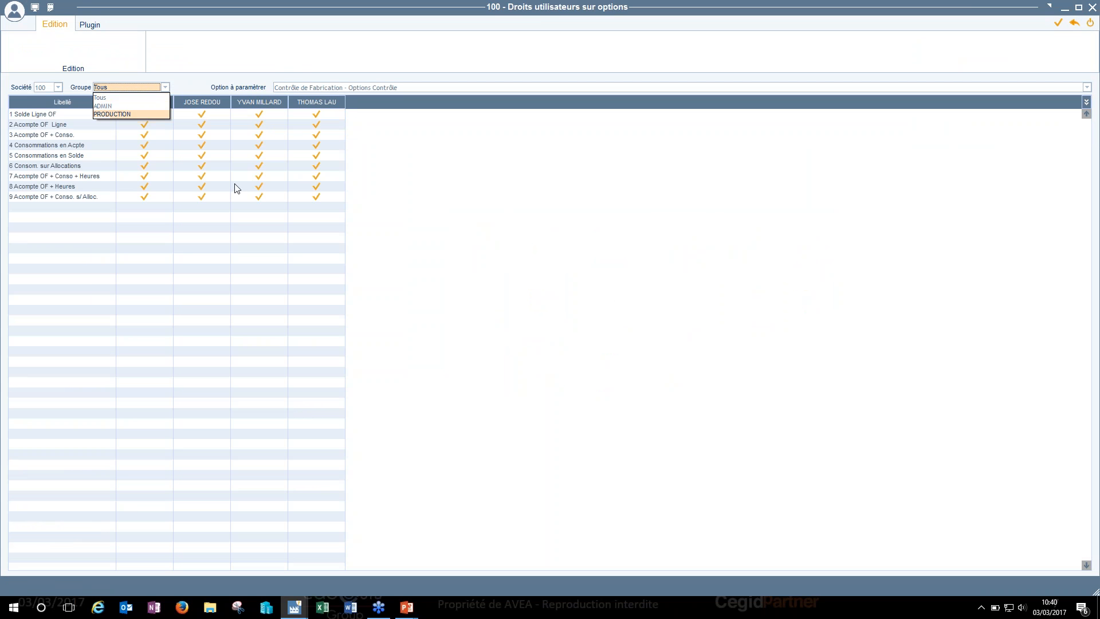
pyautogui.click(309, 173)
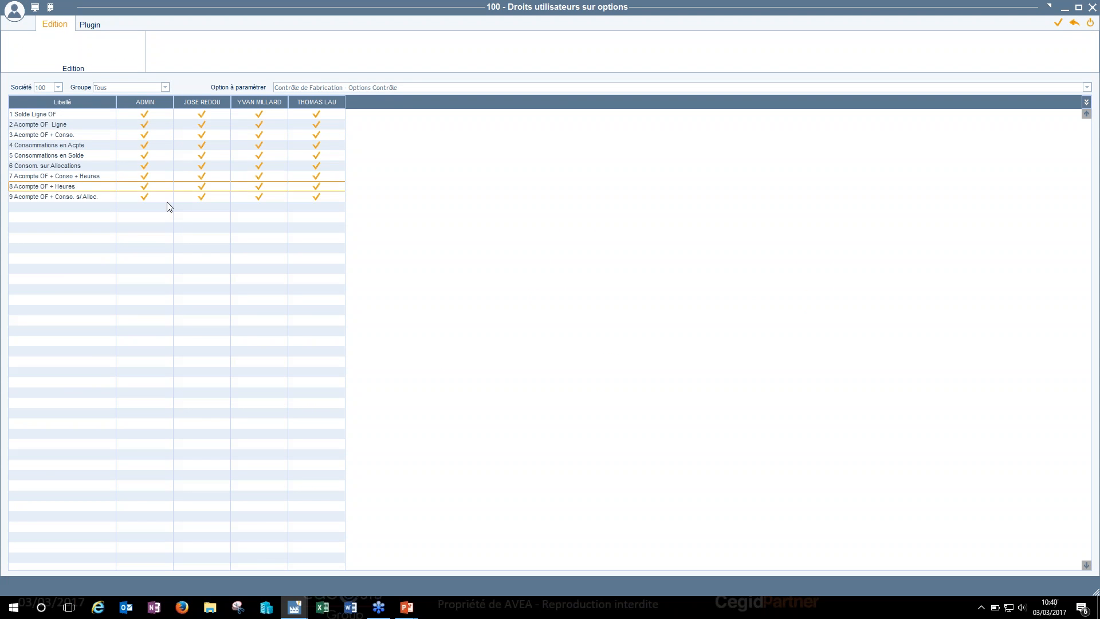
# Step: Delete the incoming newsletter from its notification and withdraw the Solde Ligne OF option from the user in the third column
pyautogui.click(30, 124)
pyautogui.click(25, 114)
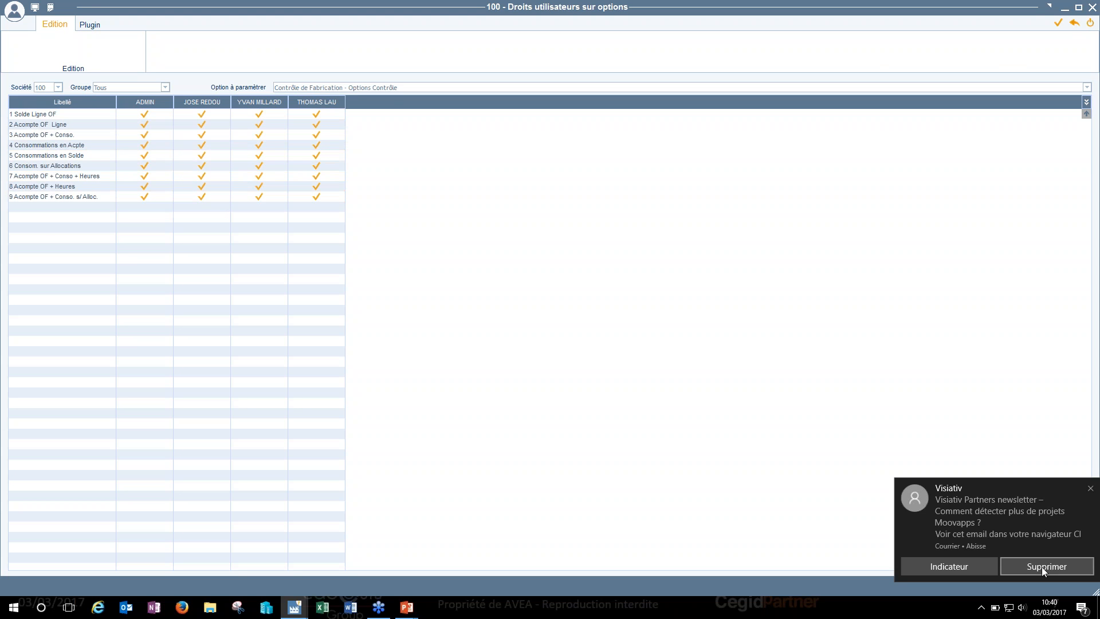
pyautogui.click(1042, 566)
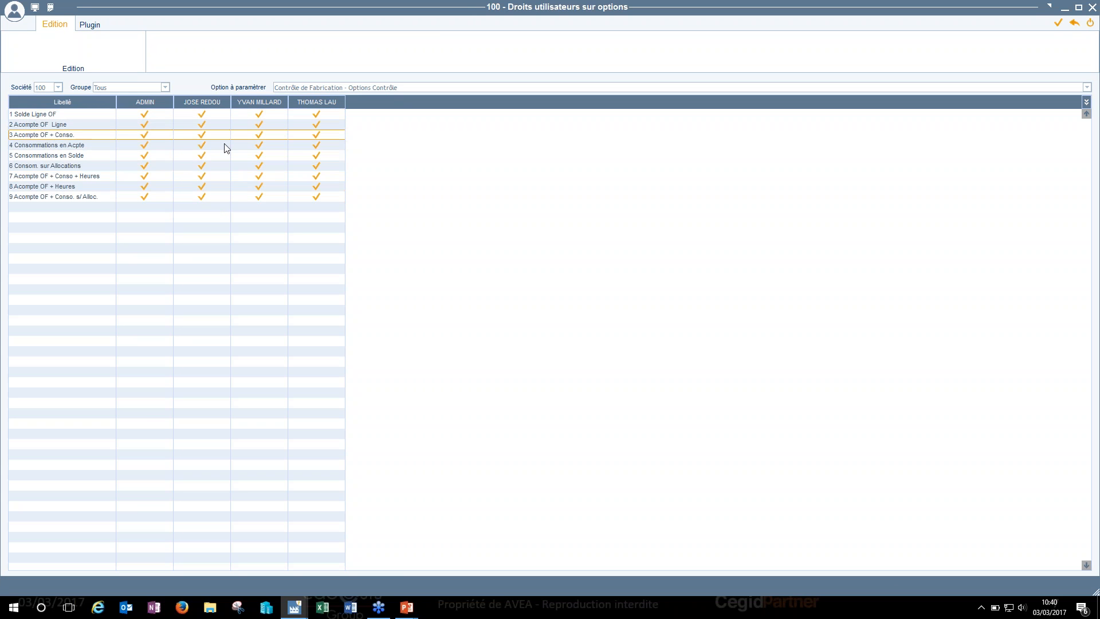
pyautogui.click(259, 115)
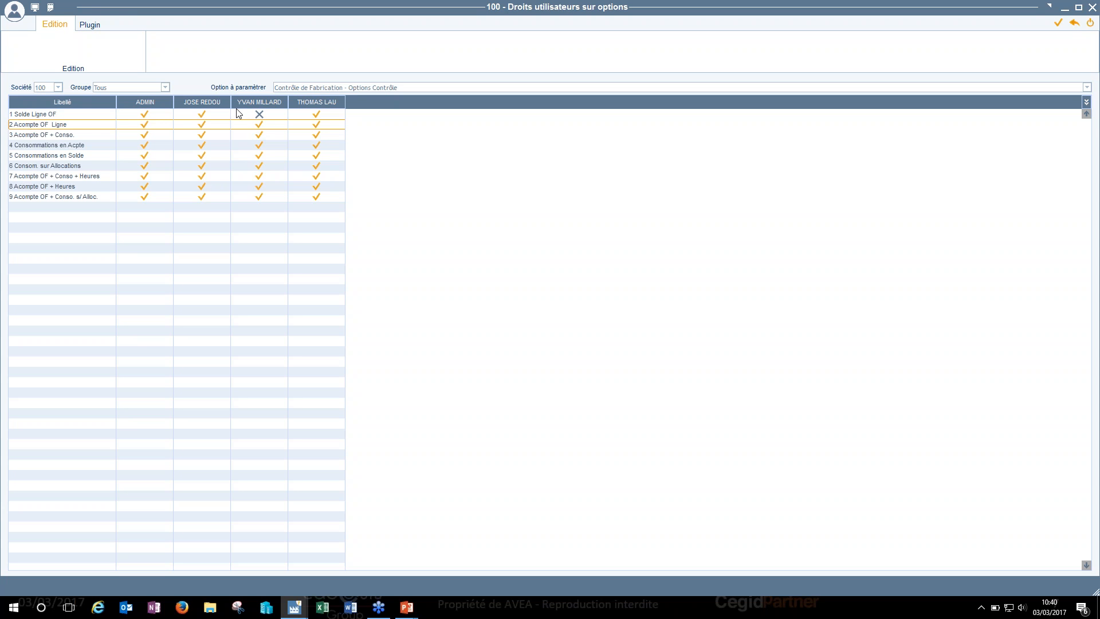
pyautogui.click(237, 112)
# Step: Load Type d'Expédition and withdraw Demande d'acompte, Facture Pro forma and Solde global from the user in the third column
pyautogui.click(303, 89)
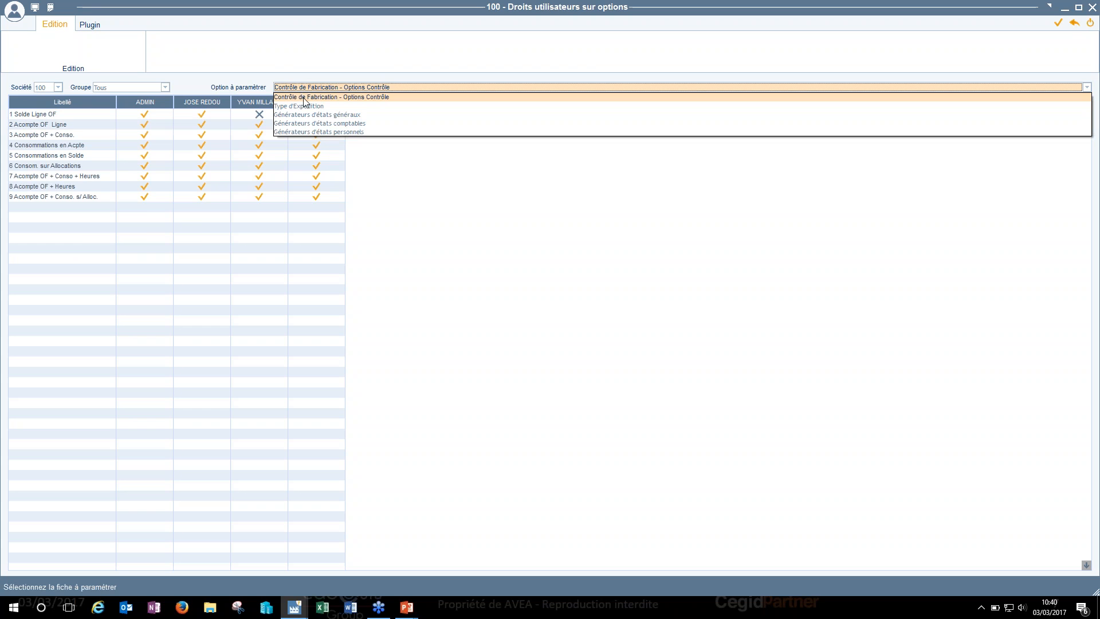
pyautogui.click(299, 106)
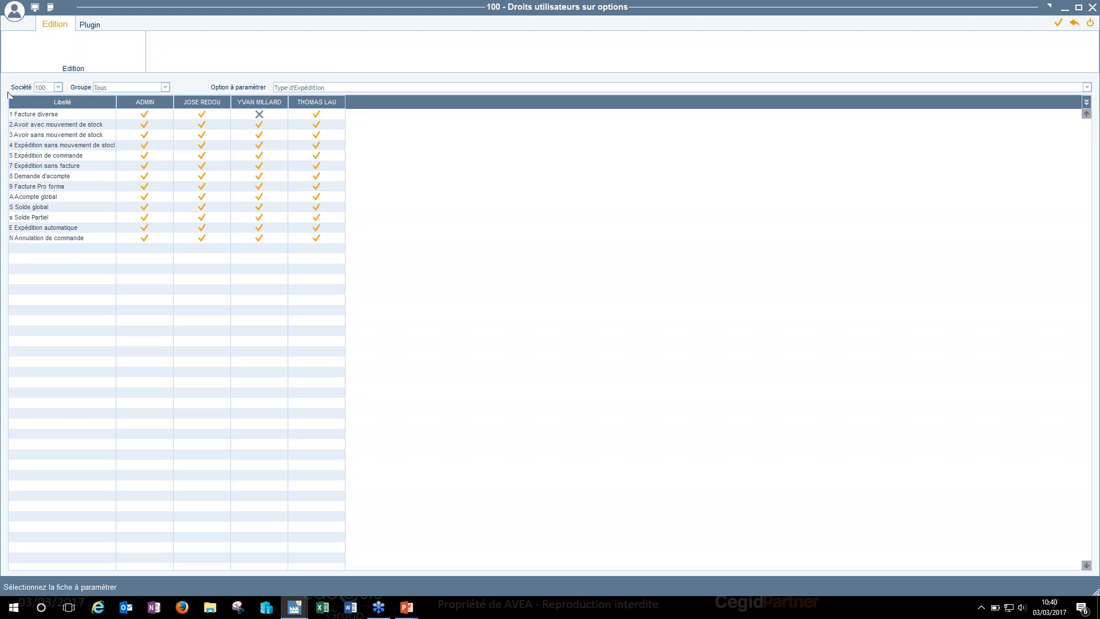
pyautogui.click(99, 126)
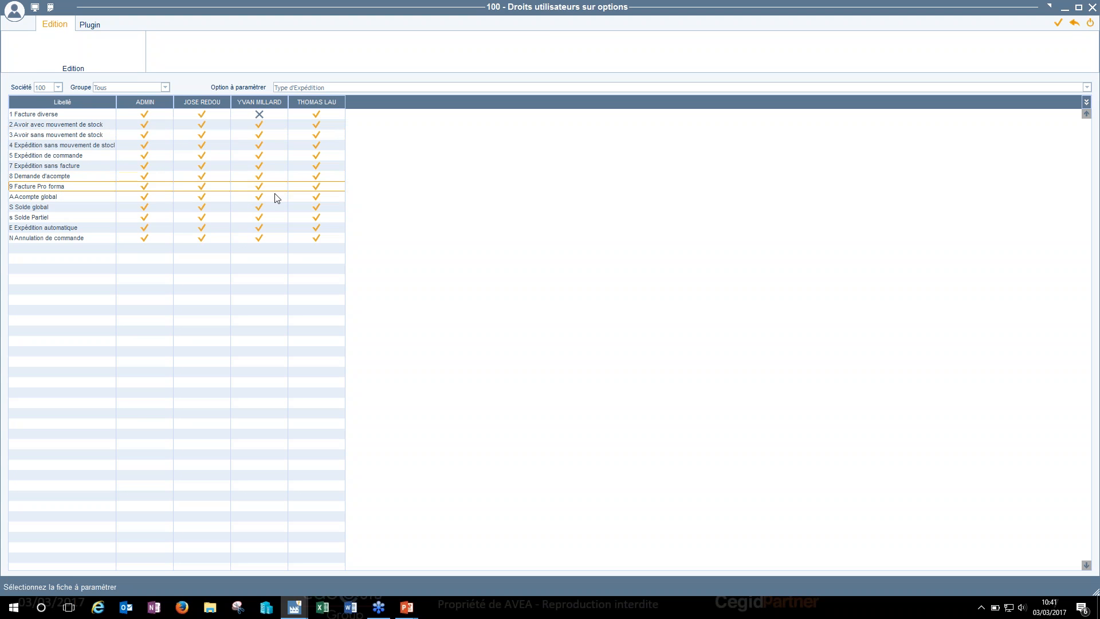
pyautogui.click(259, 176)
pyautogui.click(259, 186)
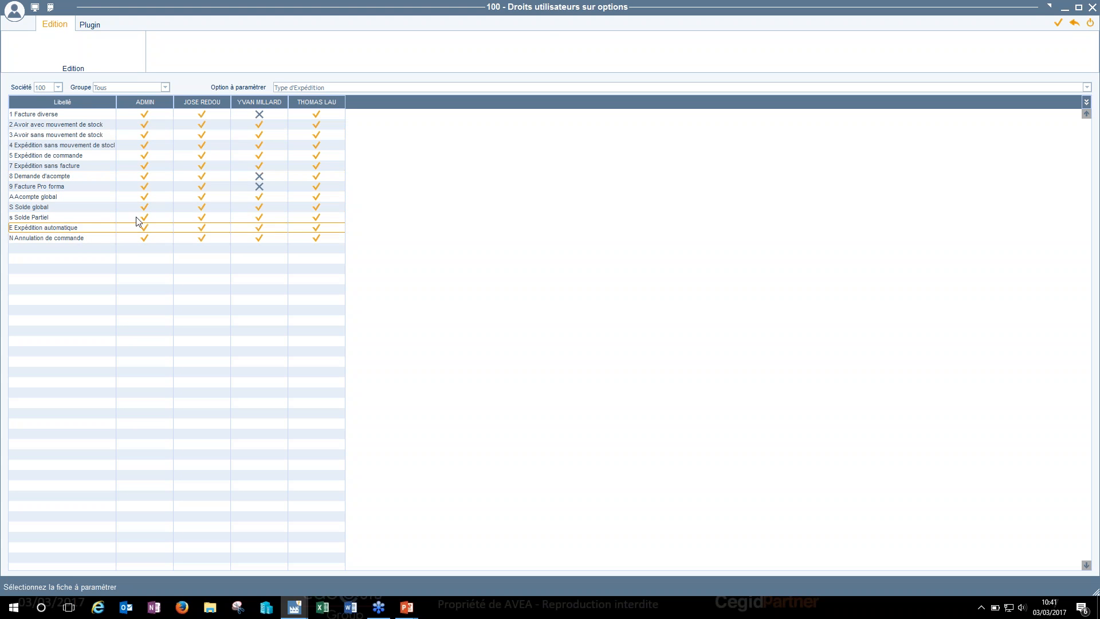
pyautogui.click(259, 208)
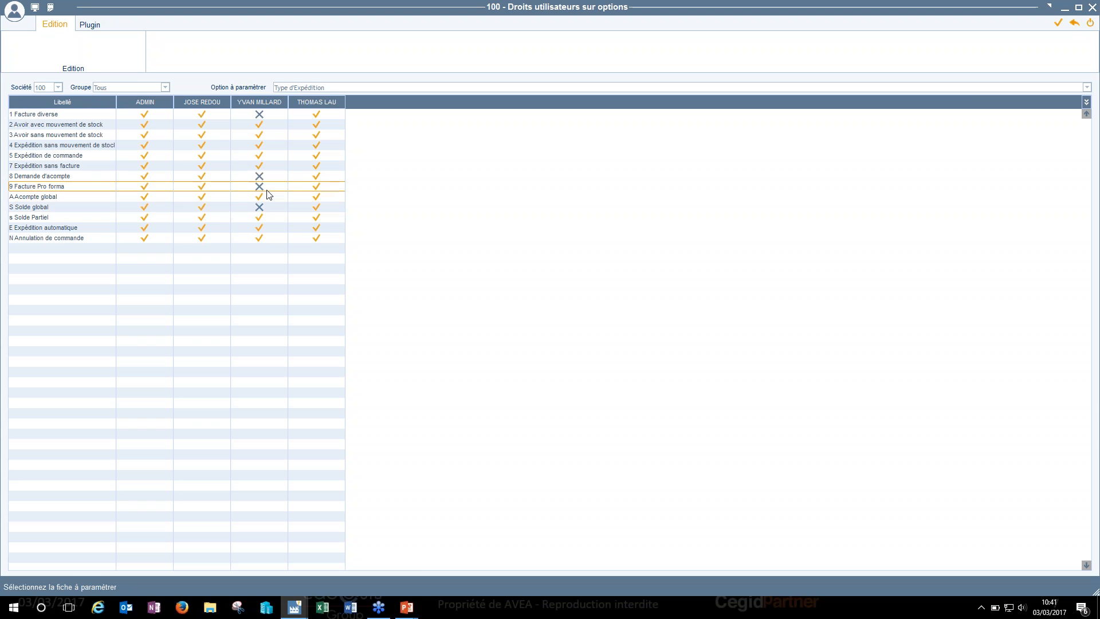
# Step: Switch to the restricted user's ManufacturingPMI session and open Saisie des expéditions from the Vente shipments, moving its window aside
pyautogui.click(294, 609)
pyautogui.click(268, 561)
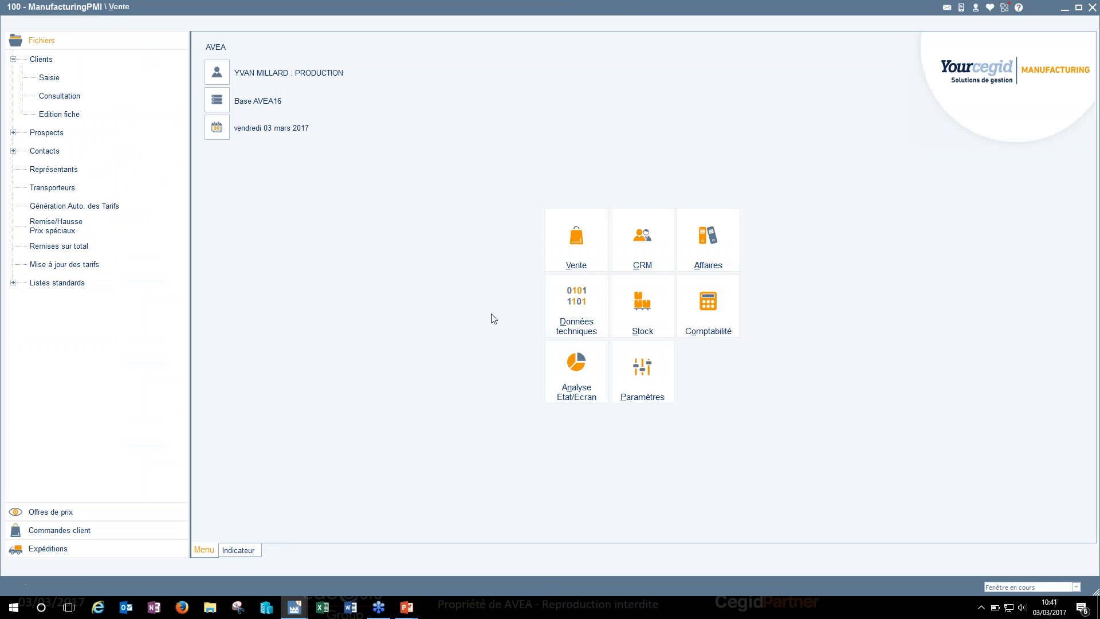
pyautogui.click(576, 248)
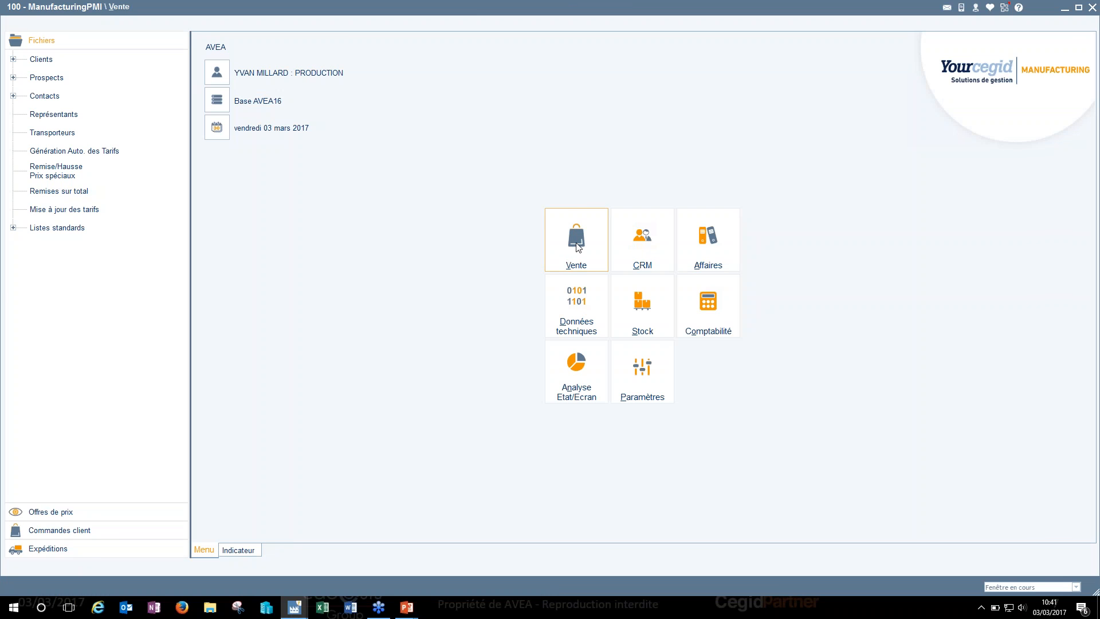
pyautogui.click(73, 549)
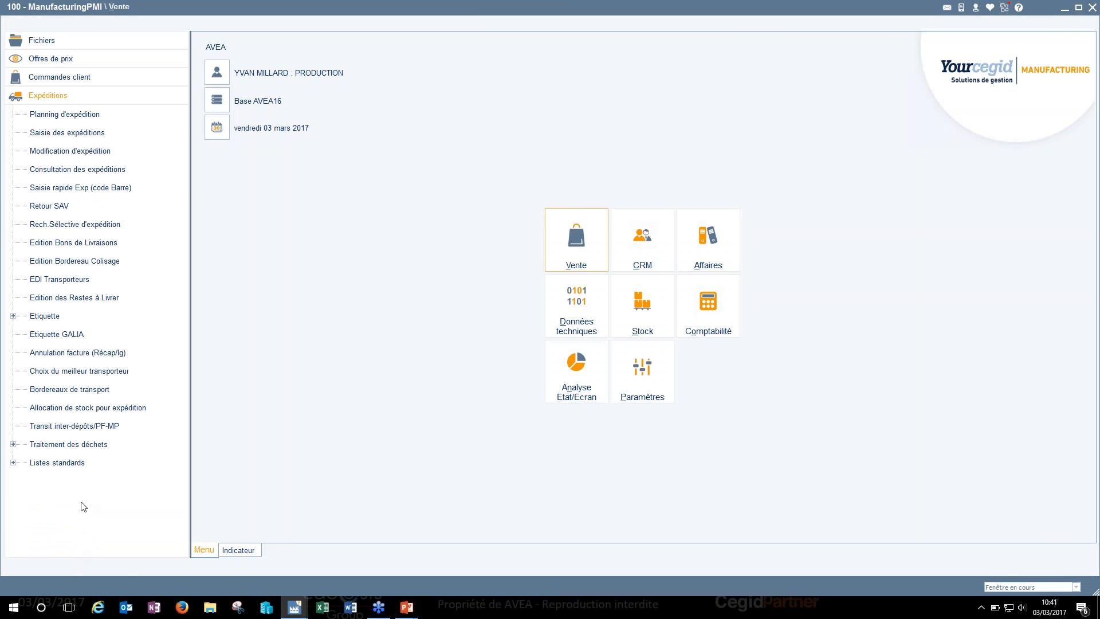
pyautogui.click(68, 133)
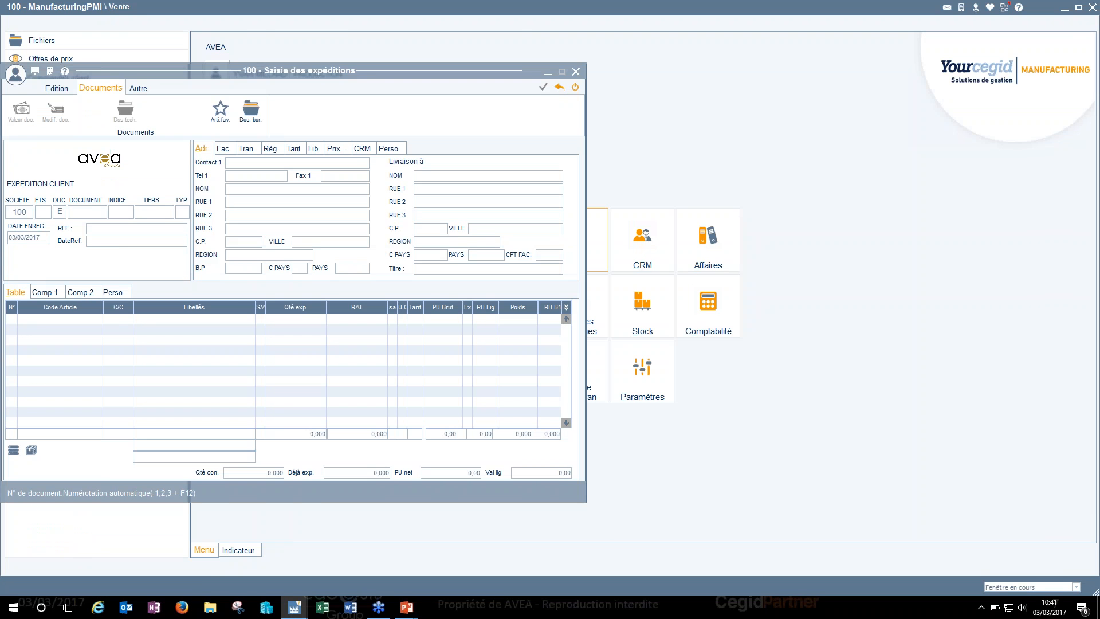
pyautogui.moveTo(315, 75); pyautogui.dragTo(424, 63)
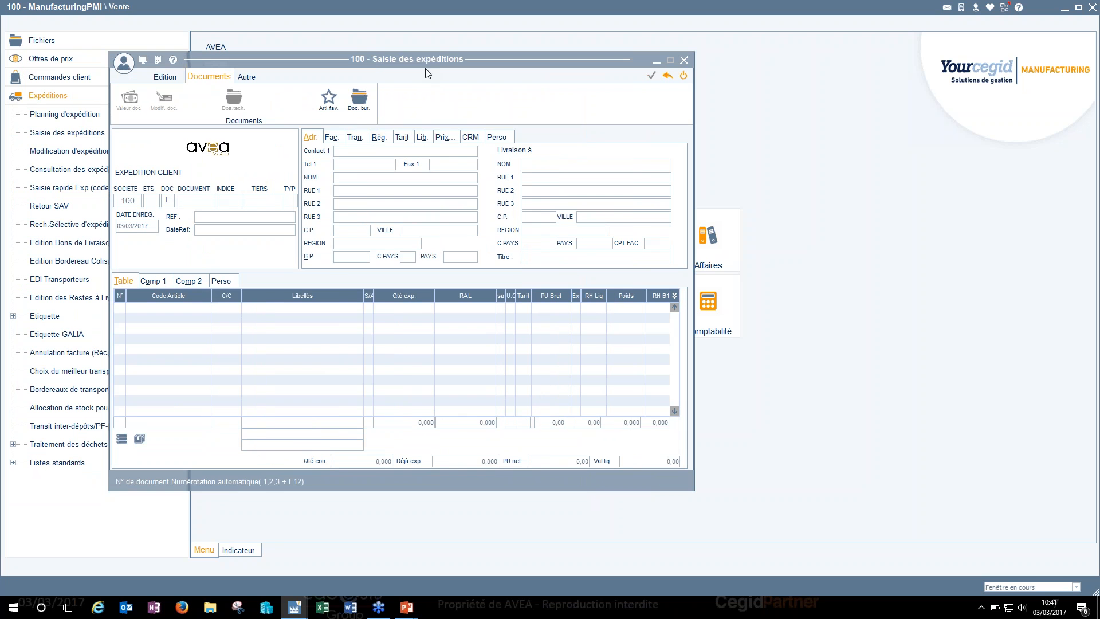
# Step: Start an automatically numbered shipment, enter the customer code, try transaction type 1, and leave the shipment without saving
pyautogui.press('F12')
pyautogui.press('Return')
pyautogui.write('03')
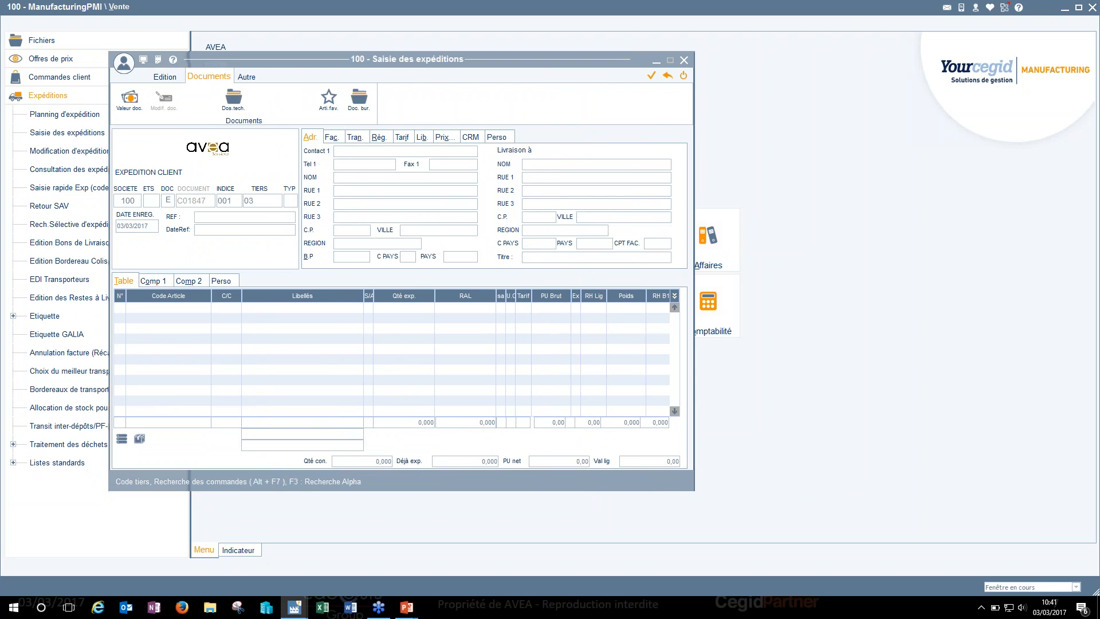
pyautogui.press('Return')
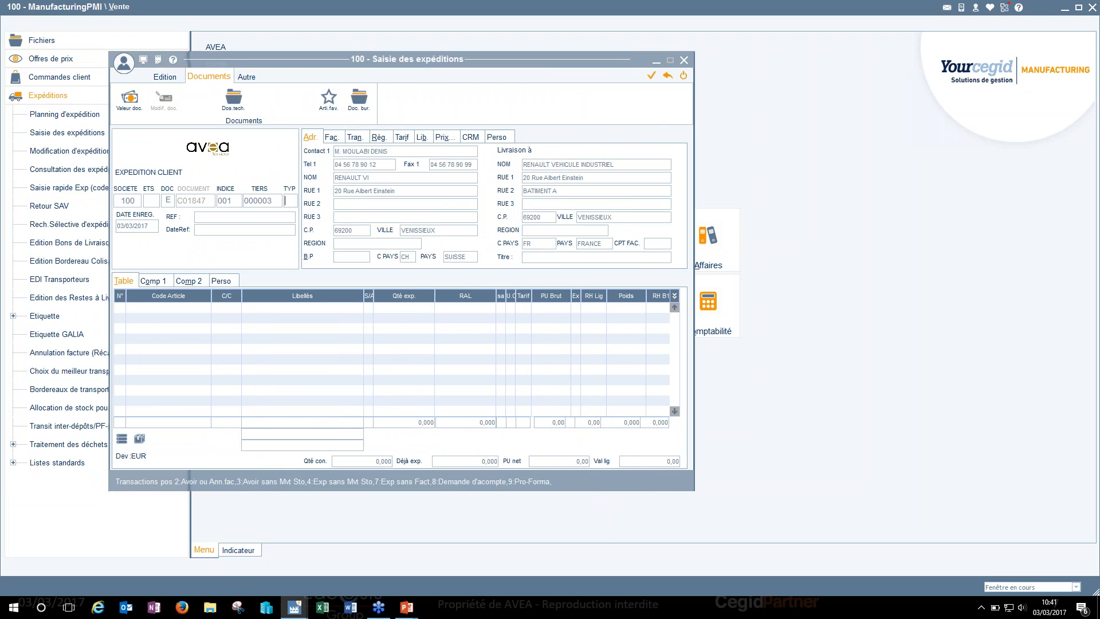
pyautogui.write('1')
pyautogui.press('Return')
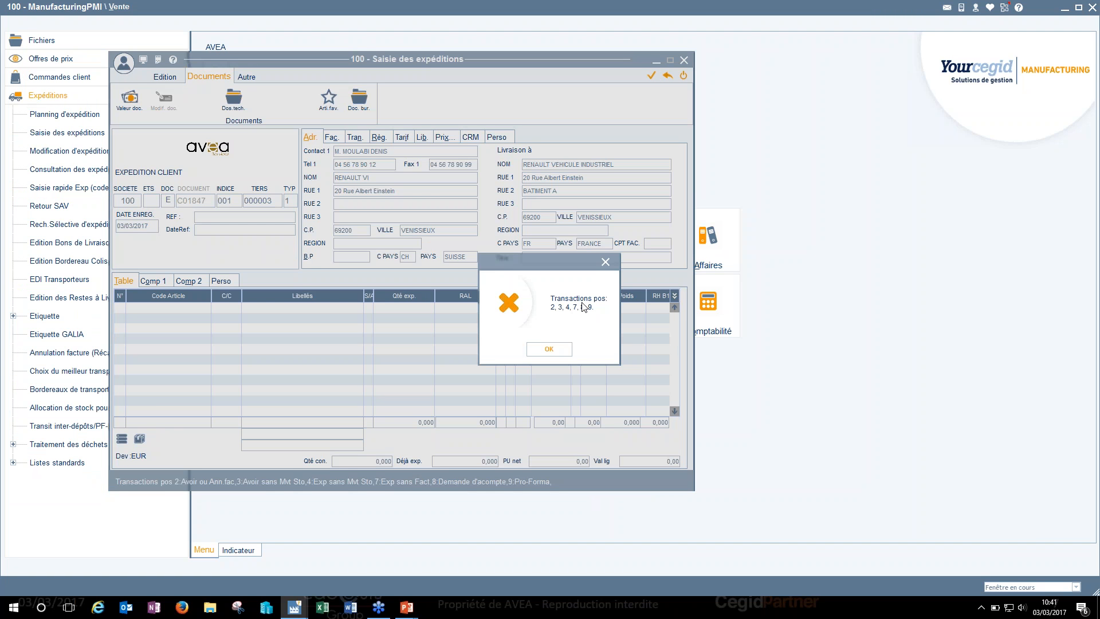
pyautogui.click(538, 351)
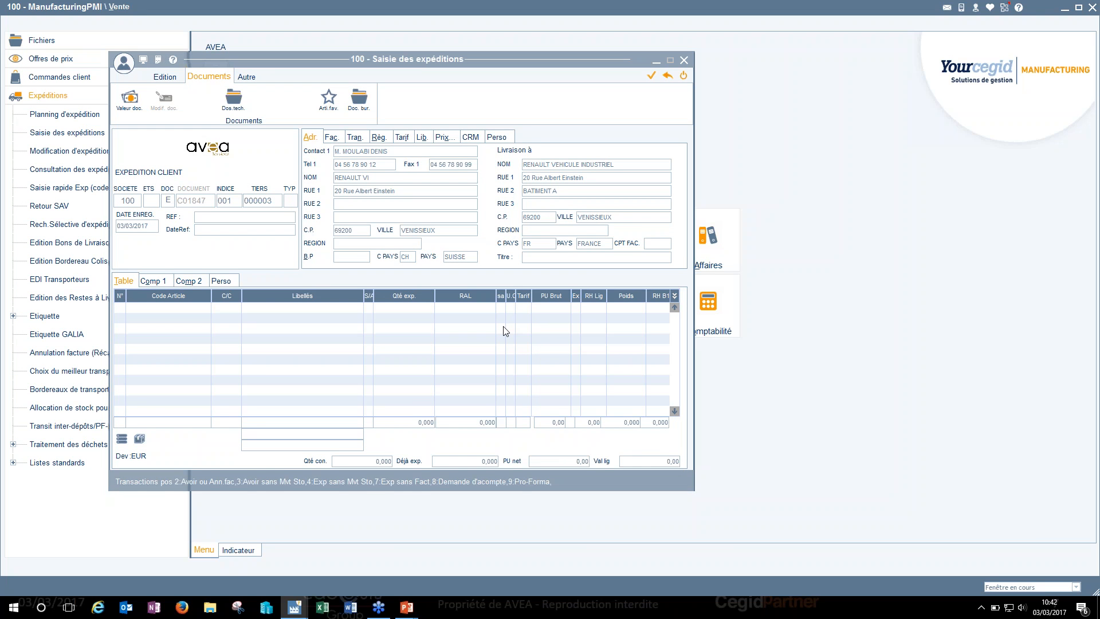
pyautogui.hotkey('shift', 'Tab')
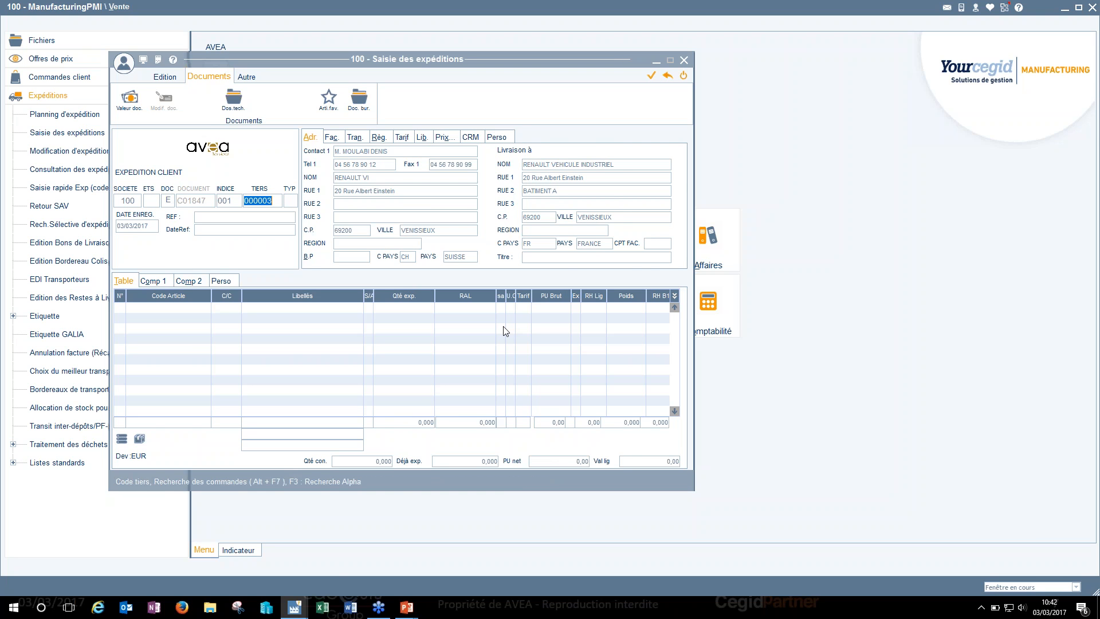
pyautogui.press('Escape')
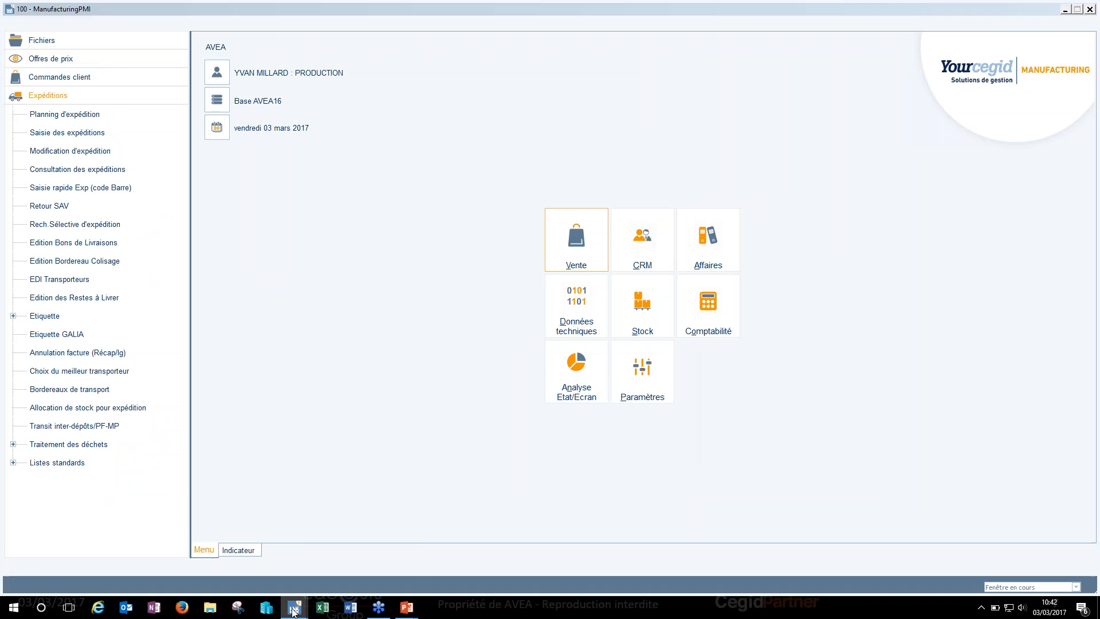
# Step: Return to the option rights window, load Générateurs d'états généraux and withdraw Client from the user in the third column
pyautogui.moveTo(294, 611)
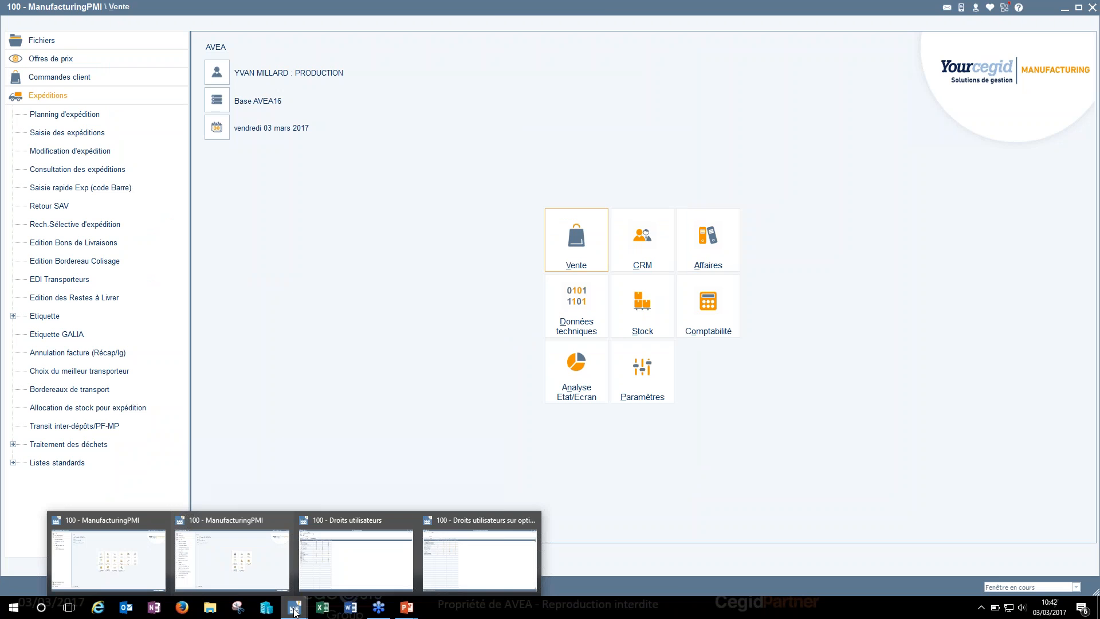
pyautogui.click(474, 548)
pyautogui.click(378, 87)
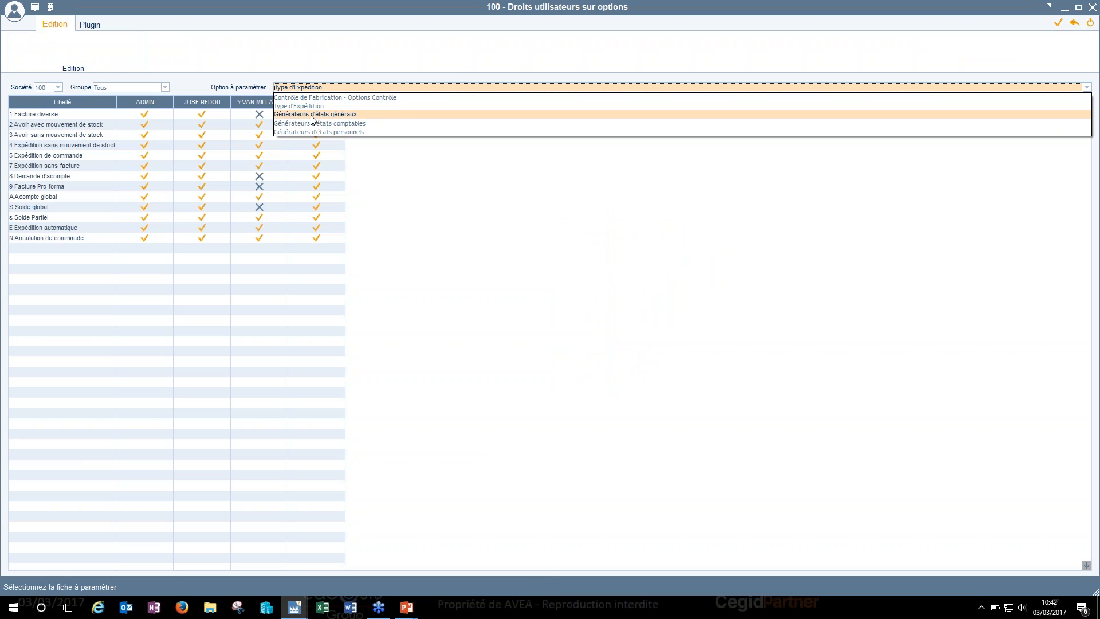
pyautogui.click(354, 116)
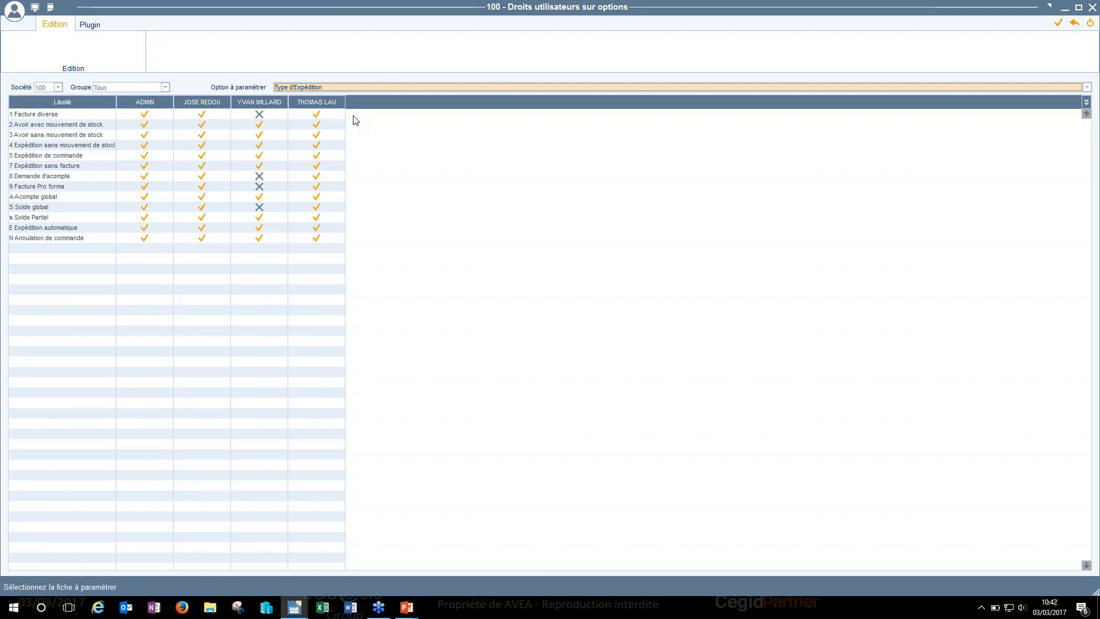
pyautogui.click(259, 114)
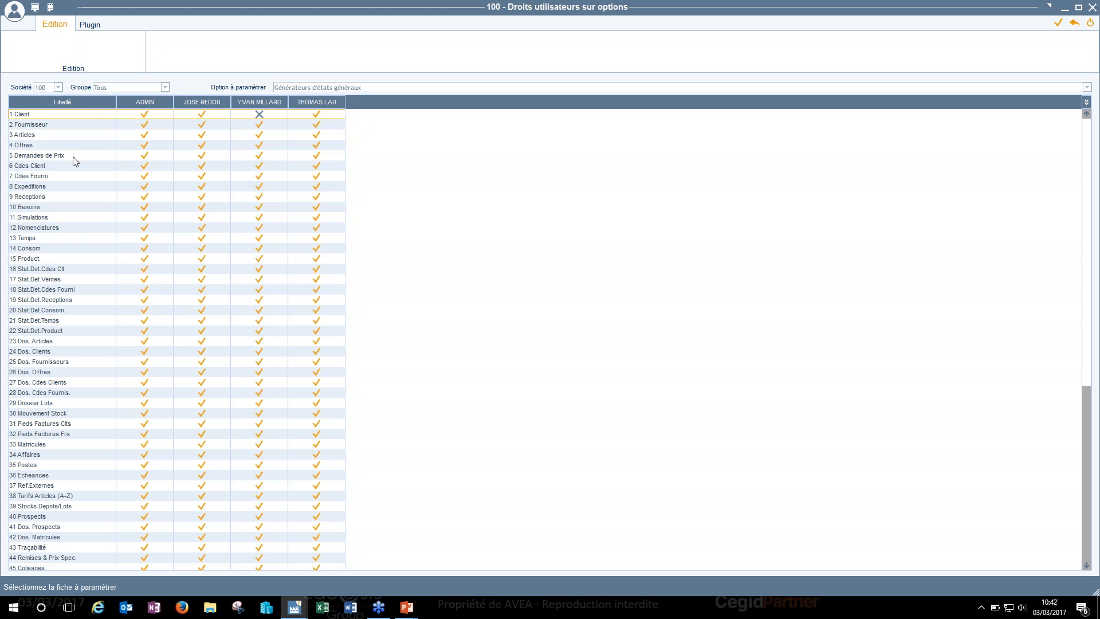
pyautogui.click(64, 198)
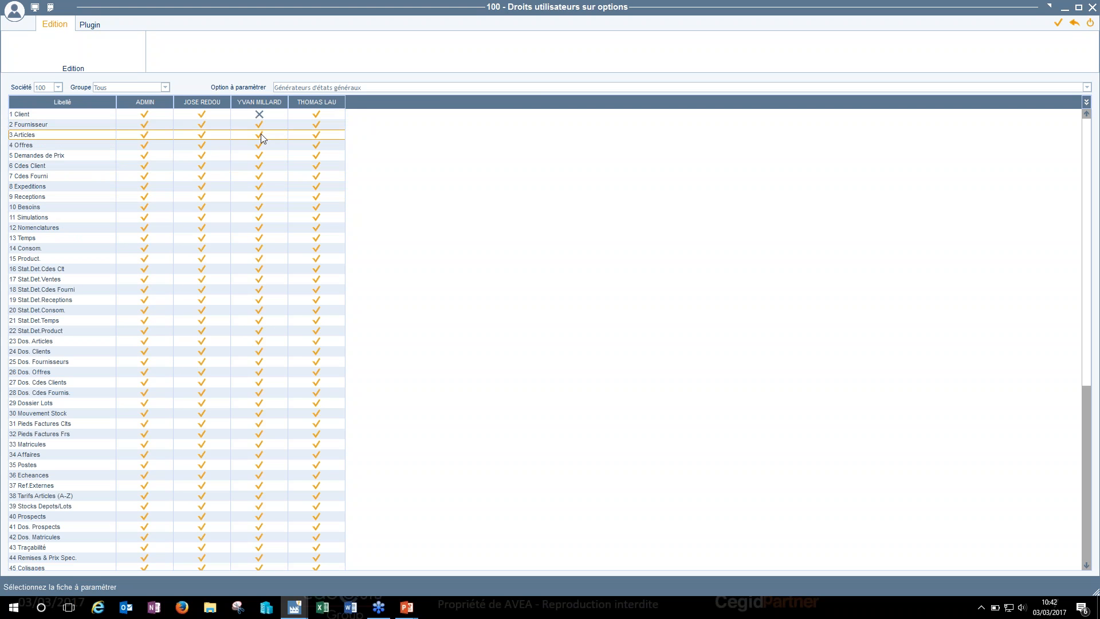
pyautogui.click(260, 114)
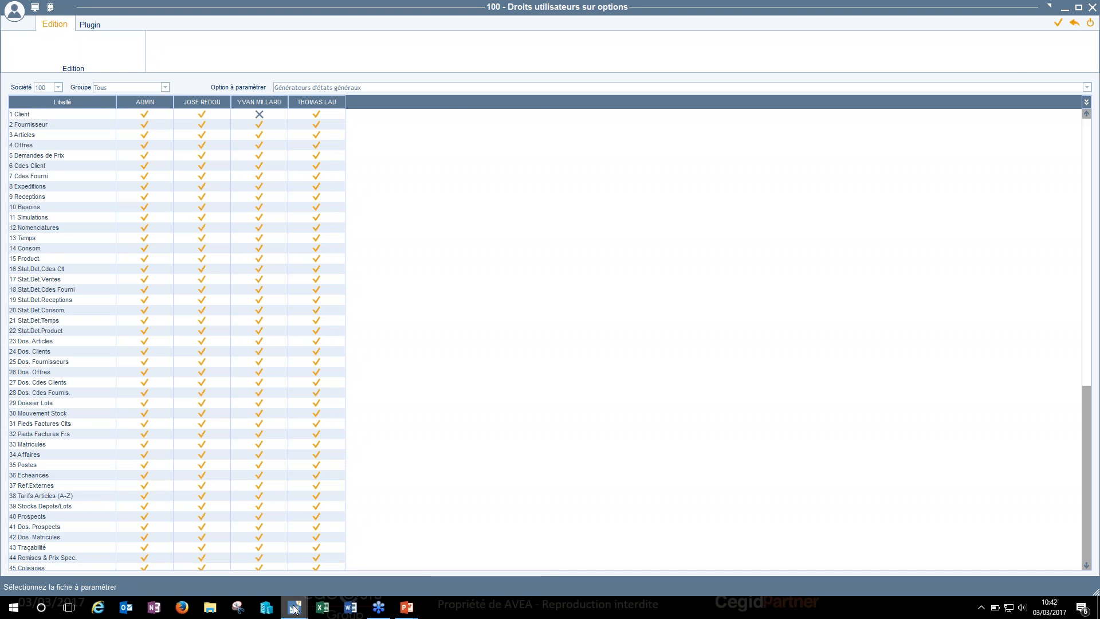
# Step: Switch to the administrator's ManufacturingPMI session and open Générateur d'état from the Paramètres generators
pyautogui.moveTo(294, 607)
pyautogui.click(198, 571)
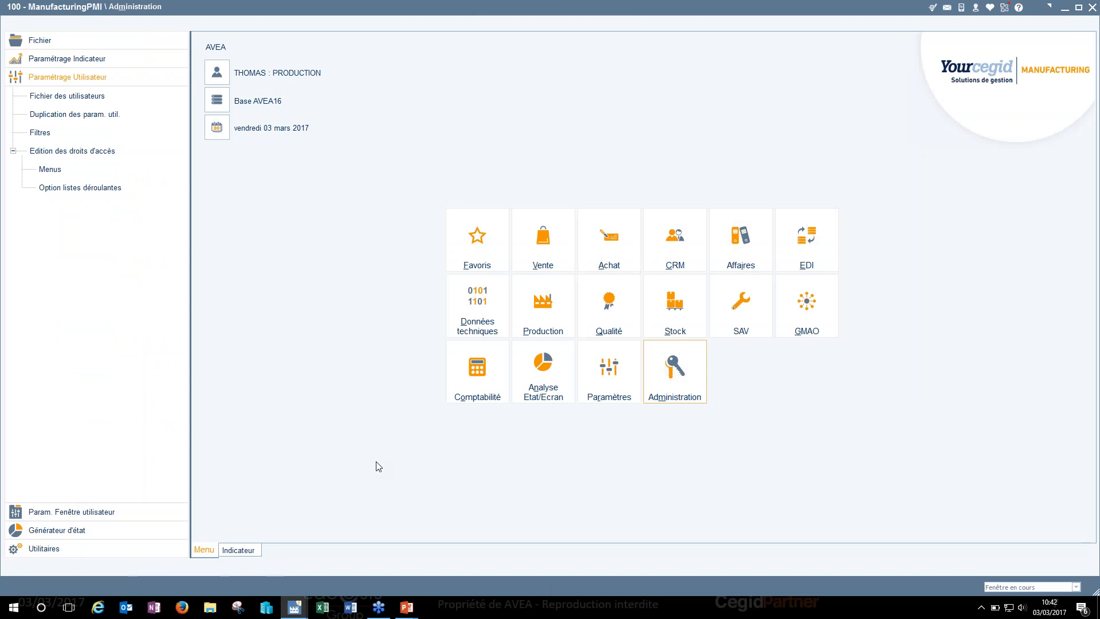
pyautogui.click(618, 369)
pyautogui.click(47, 494)
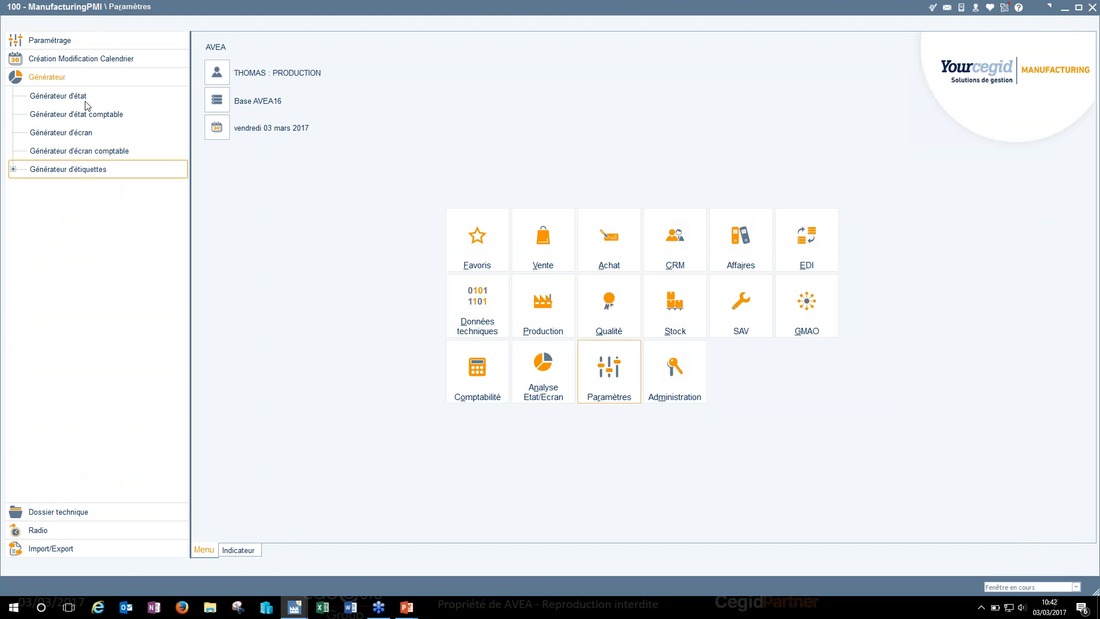
pyautogui.click(83, 96)
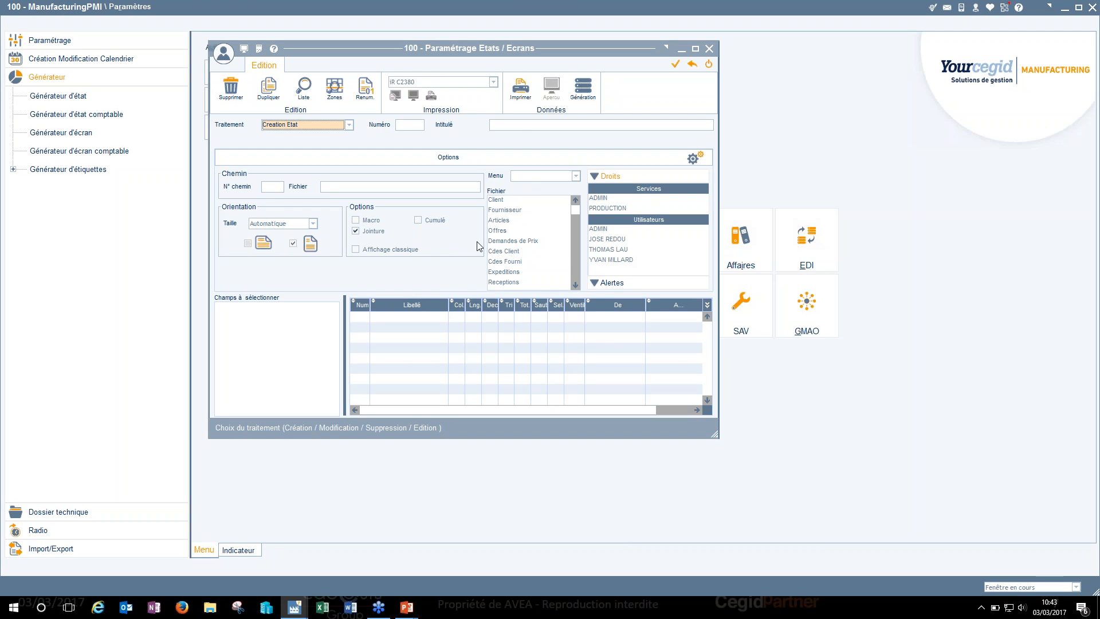
# Step: Start a new report titled "etat", try Cdes Fourni and Client as its source file, and leave the report generator without saving
pyautogui.click(422, 124)
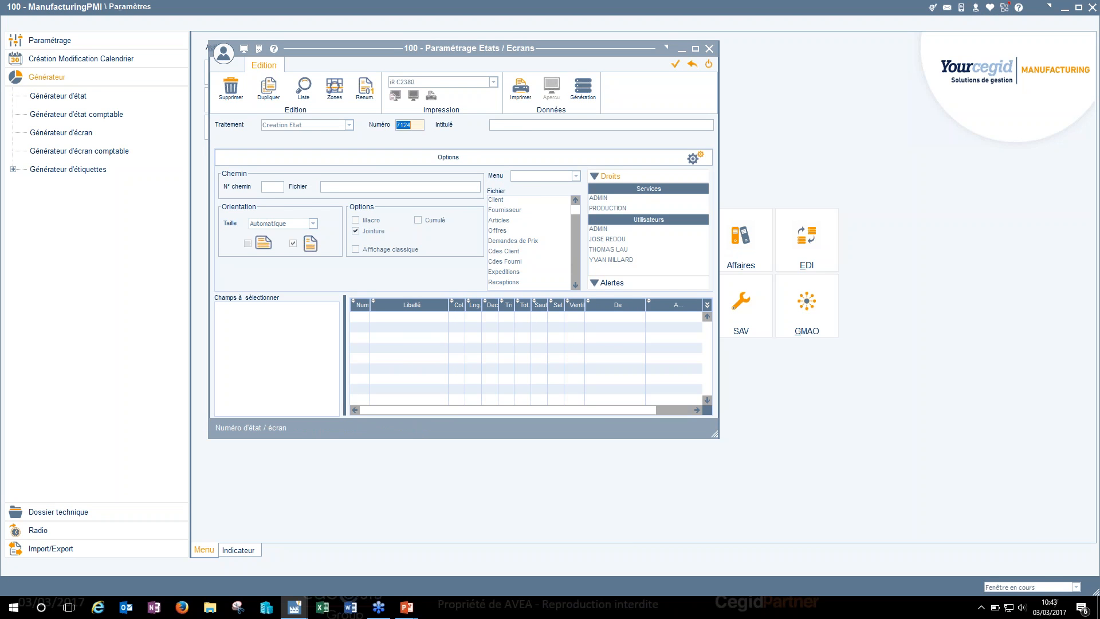
pyautogui.click(523, 126)
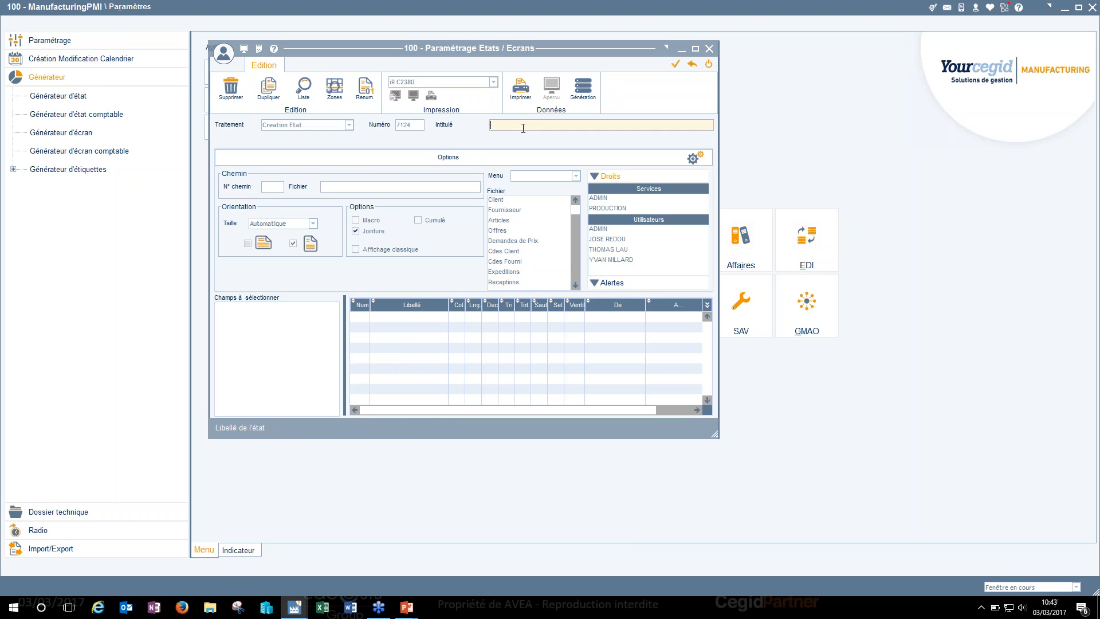
pyautogui.write('etat')
pyautogui.click(508, 201)
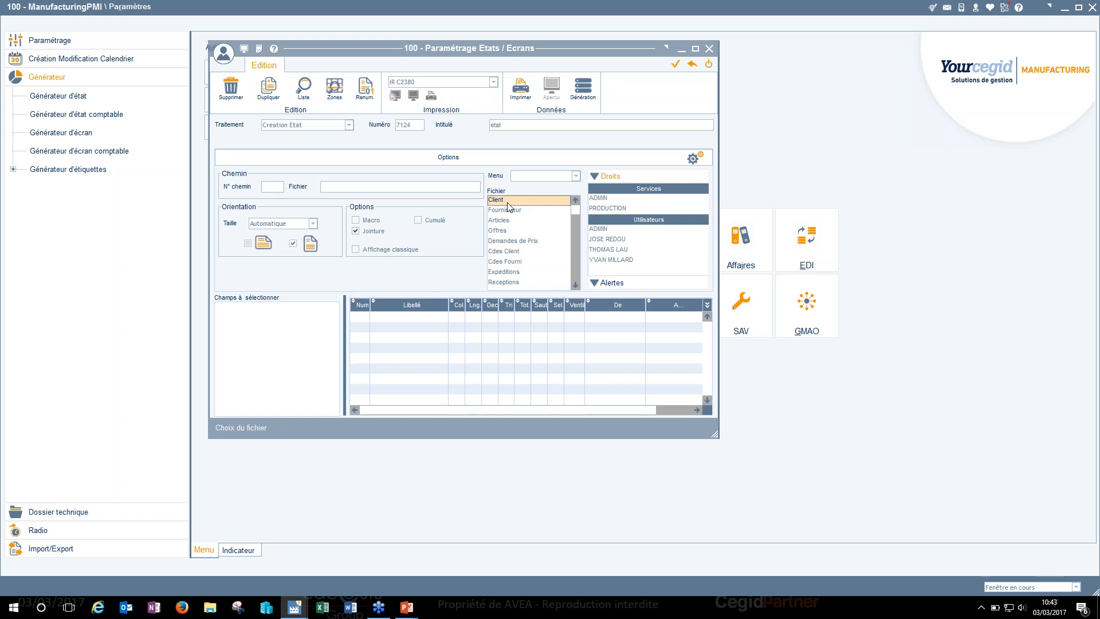
pyautogui.click(495, 272)
pyautogui.click(524, 264)
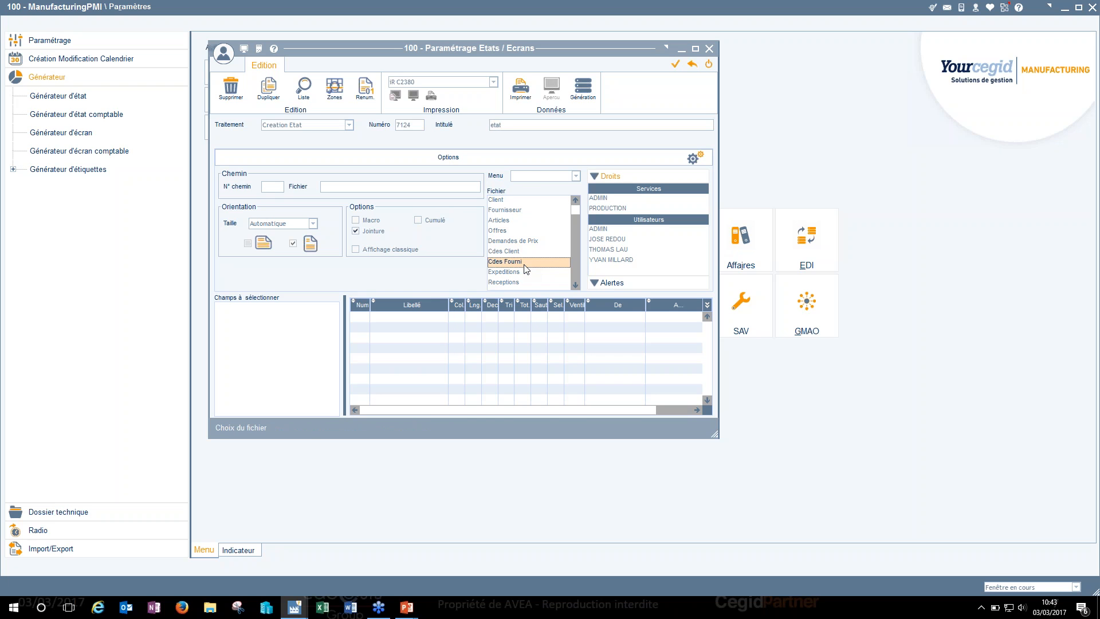
pyautogui.click(499, 201)
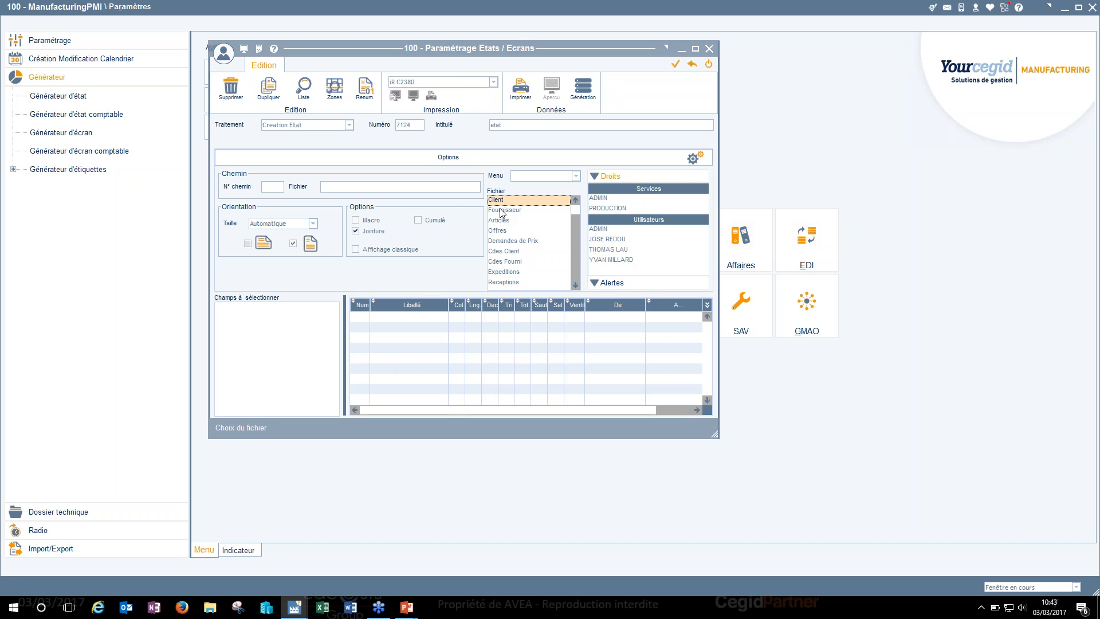
pyautogui.press('Escape')
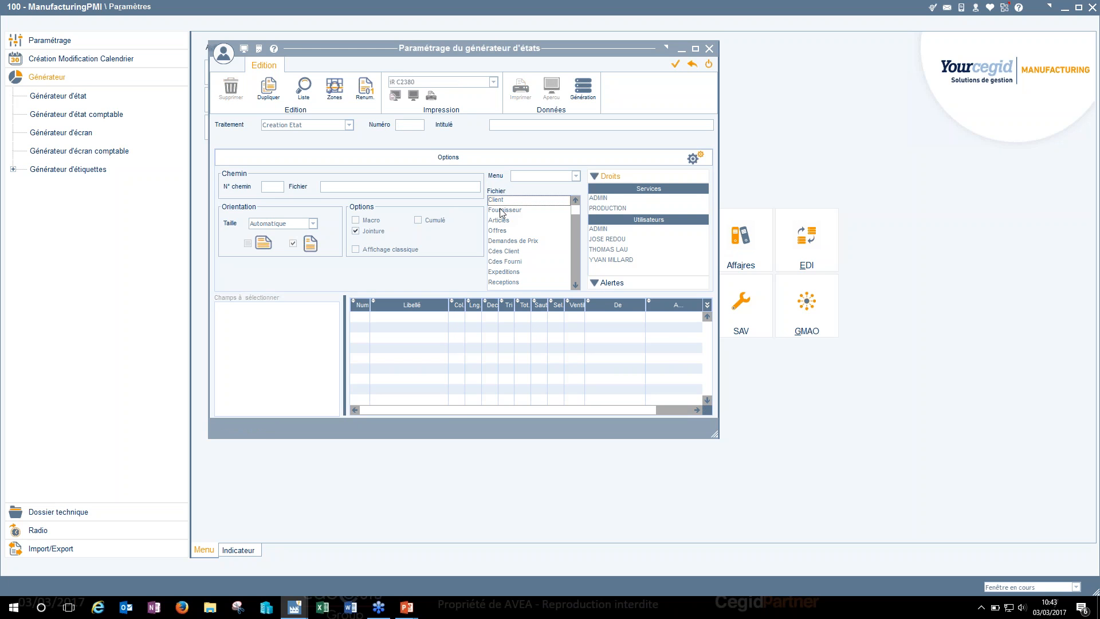
pyautogui.press('Escape')
# Step: Switch to the running PowerPoint slideshow and advance to the slide on access to reports from the report generator
pyautogui.moveTo(407, 615)
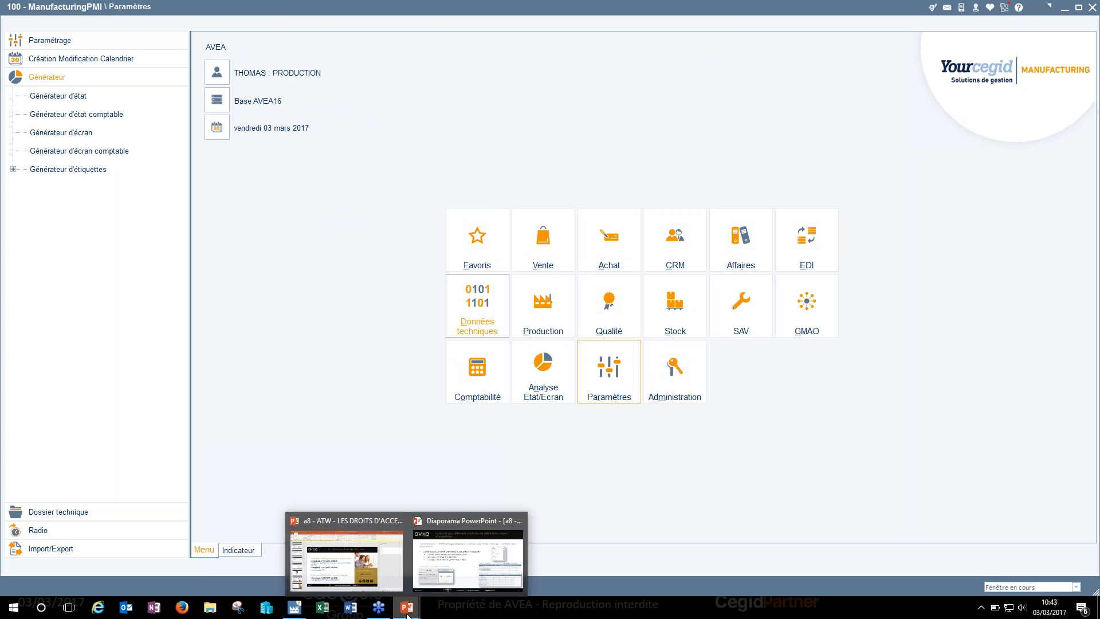
pyautogui.click(470, 553)
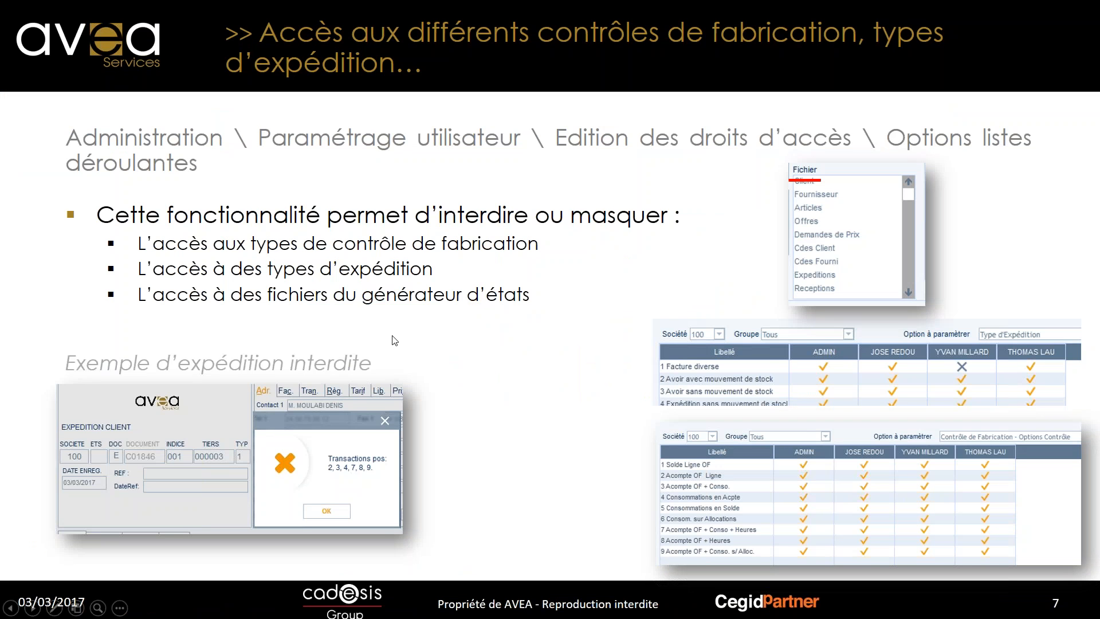
pyautogui.click(607, 363)
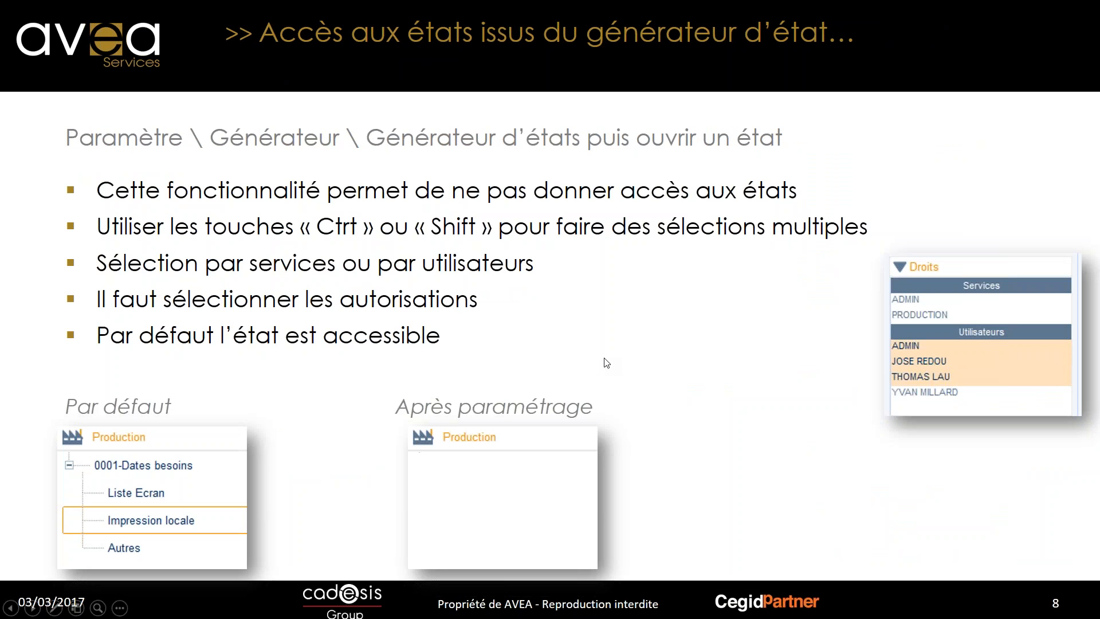